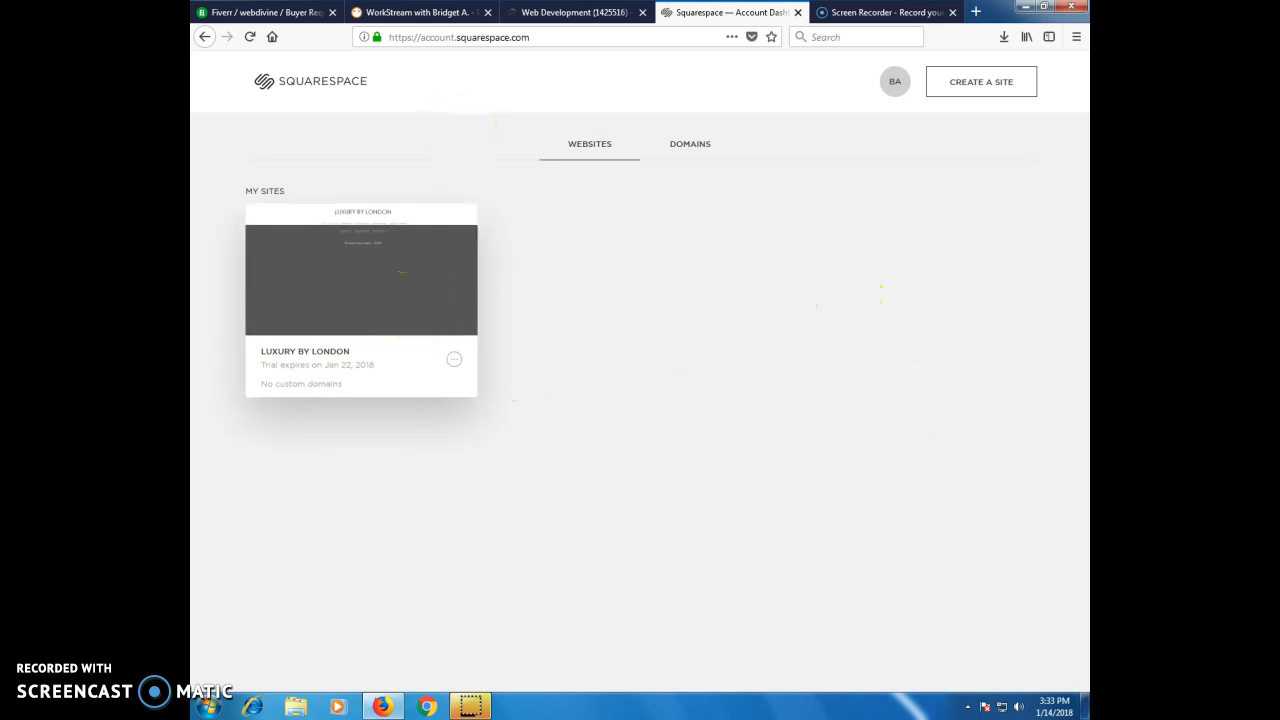
# Switch to the PeoplePerHour WorkStream and review the client's latest requests for website changes.
pyautogui.click(415, 12)
pyautogui.click(655, 432)
pyautogui.click(514, 380)
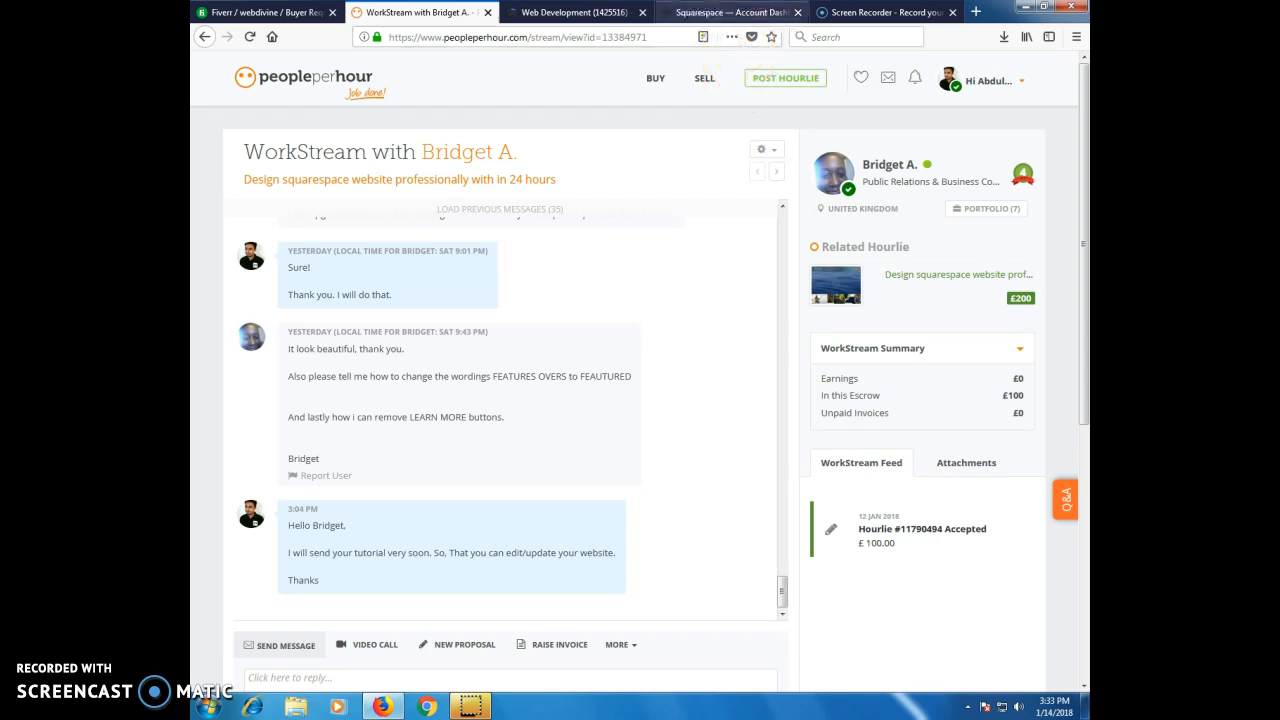
# Switch back to the Squarespace account dashboard and open the LUXURY BY LONDON website.
pyautogui.click(733, 12)
pyautogui.click(319, 308)
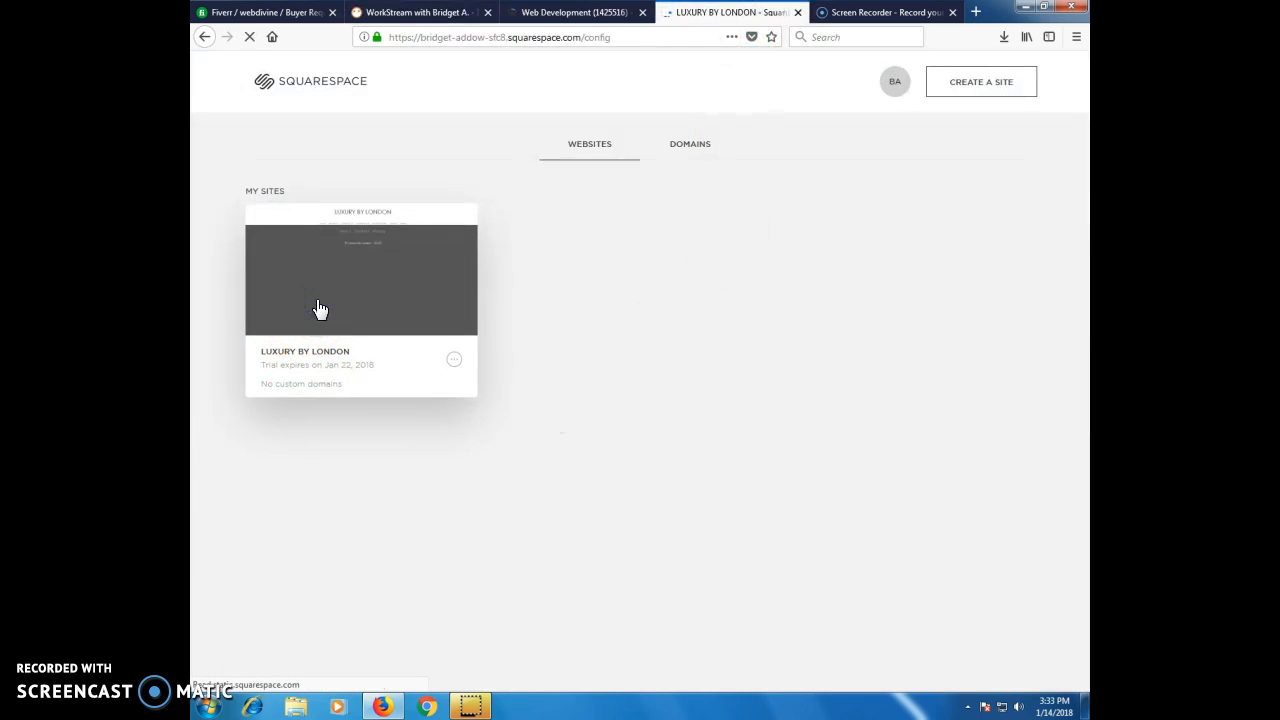
pyautogui.click(320, 312)
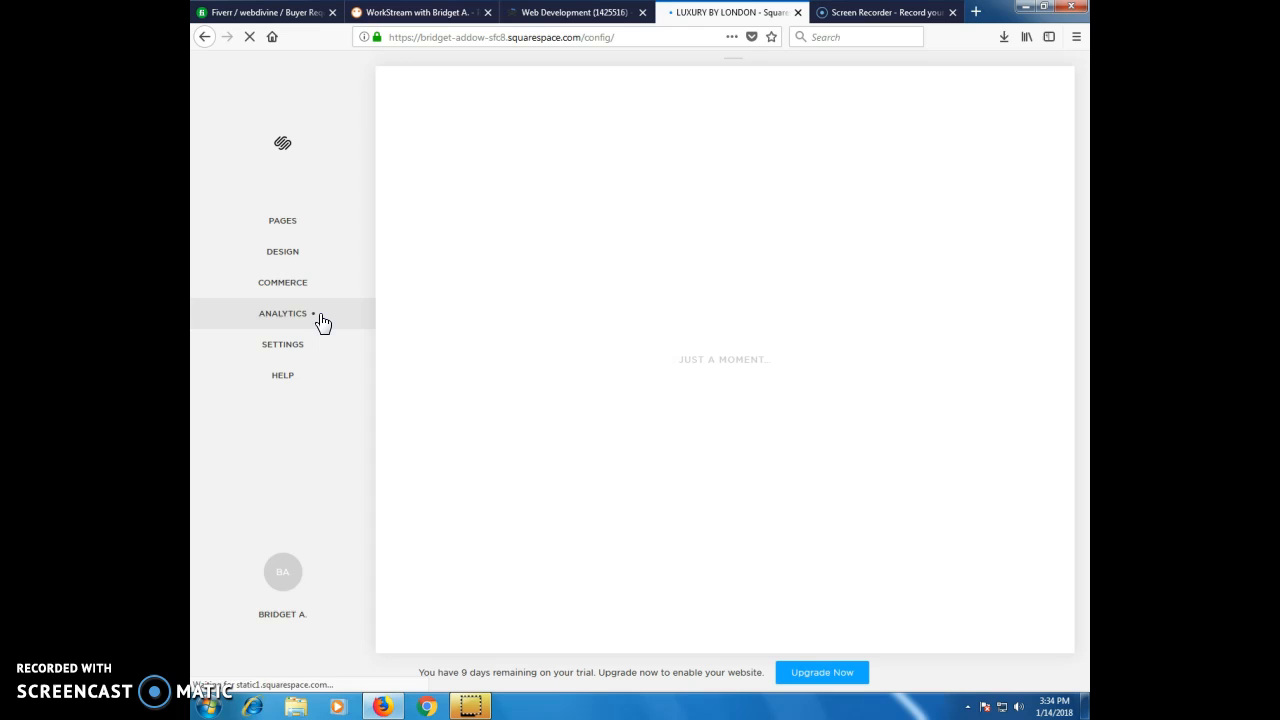
pyautogui.click(470, 505)
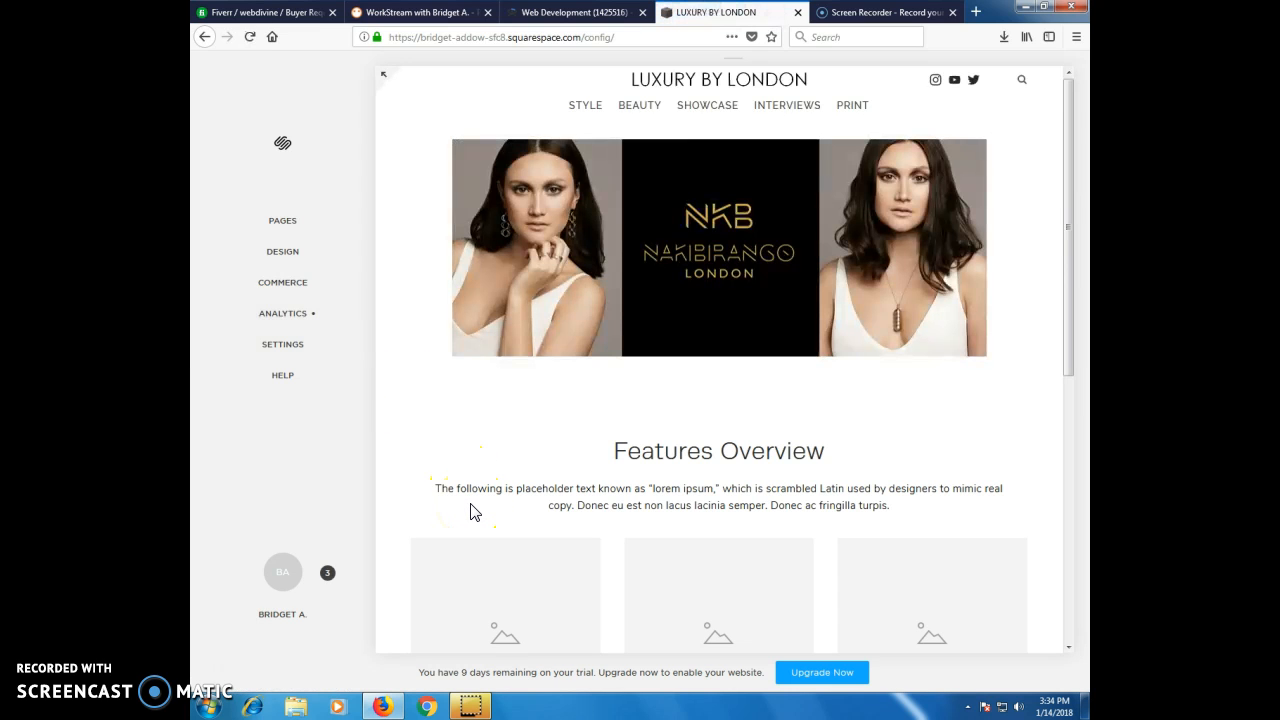
# Open the welcome page containing the Features Overview heading for content editing.
pyautogui.moveTo(666, 474)
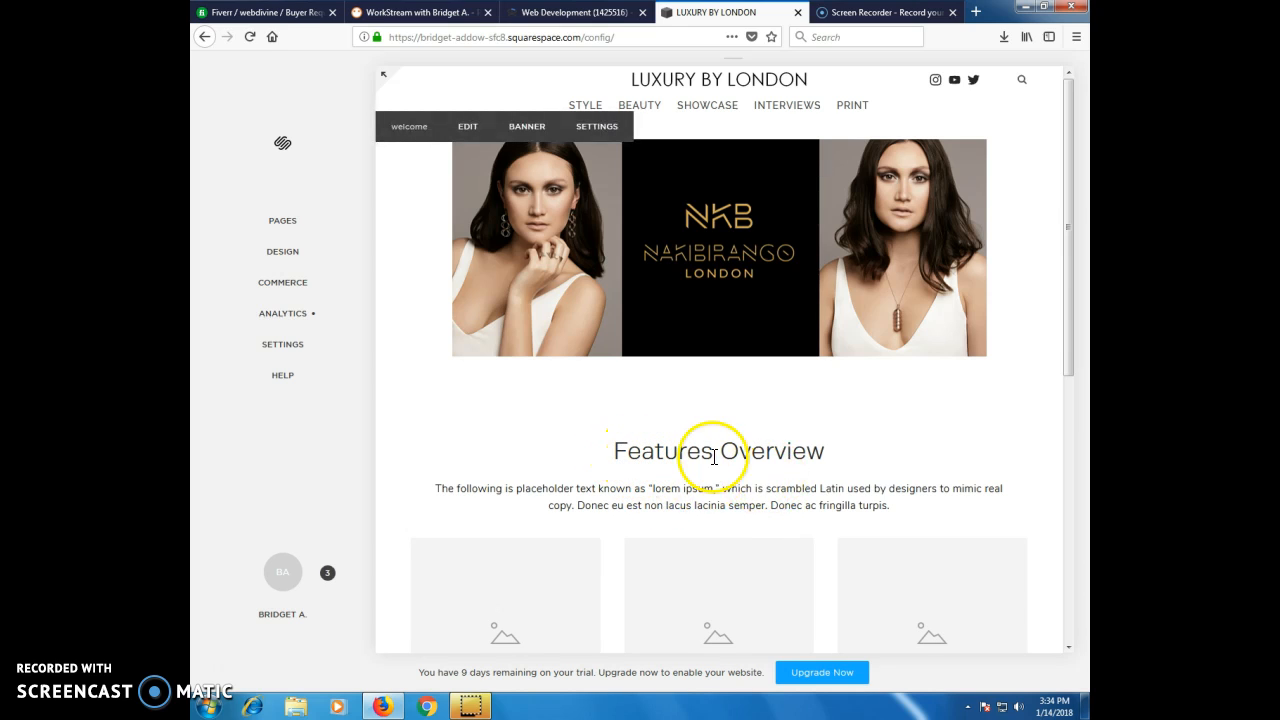
pyautogui.moveTo(613, 454); pyautogui.dragTo(837, 458)
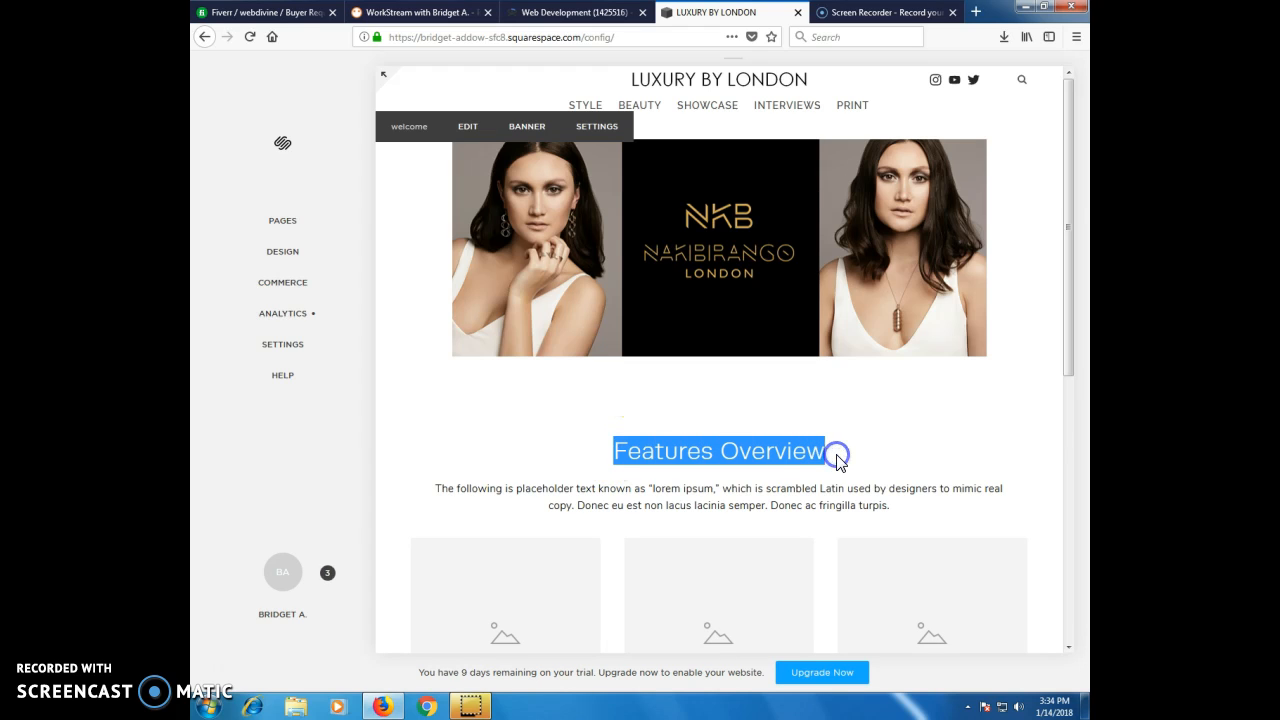
pyautogui.click(467, 127)
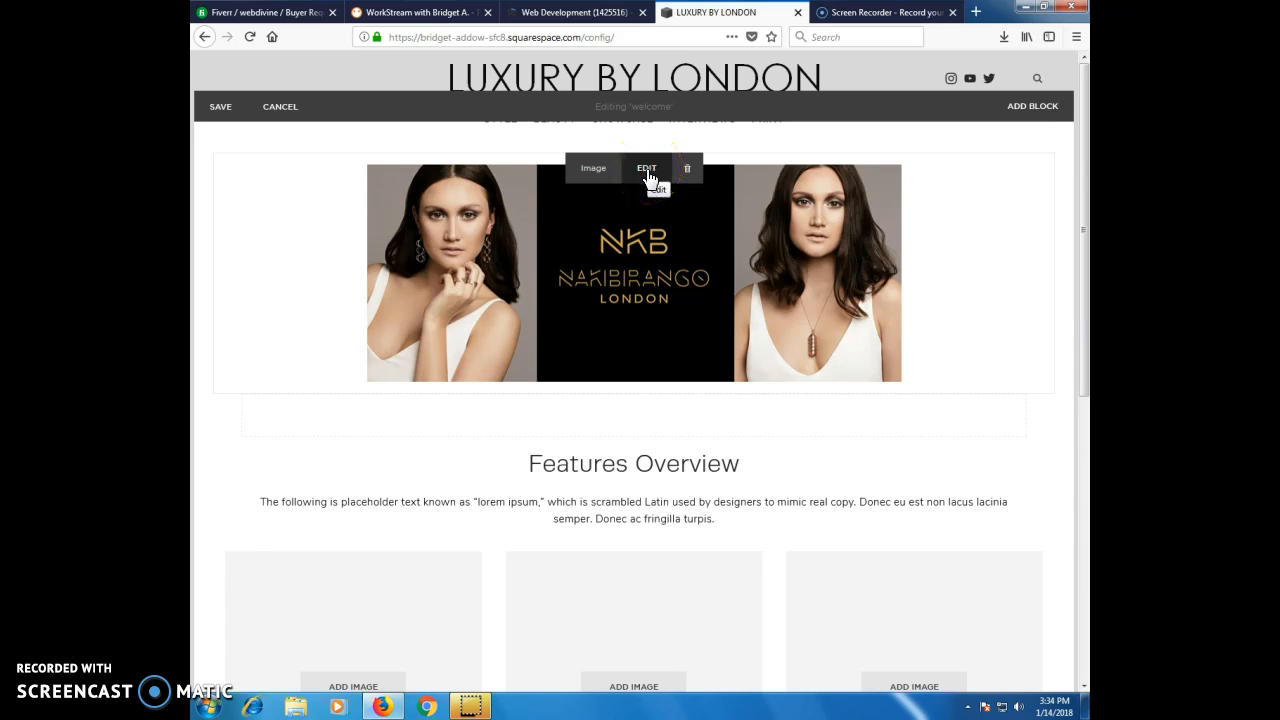
# Open the NKB banner image's settings and examine its layout, caption, stretch and lightbox design options.
pyautogui.click(623, 304)
pyautogui.click(647, 170)
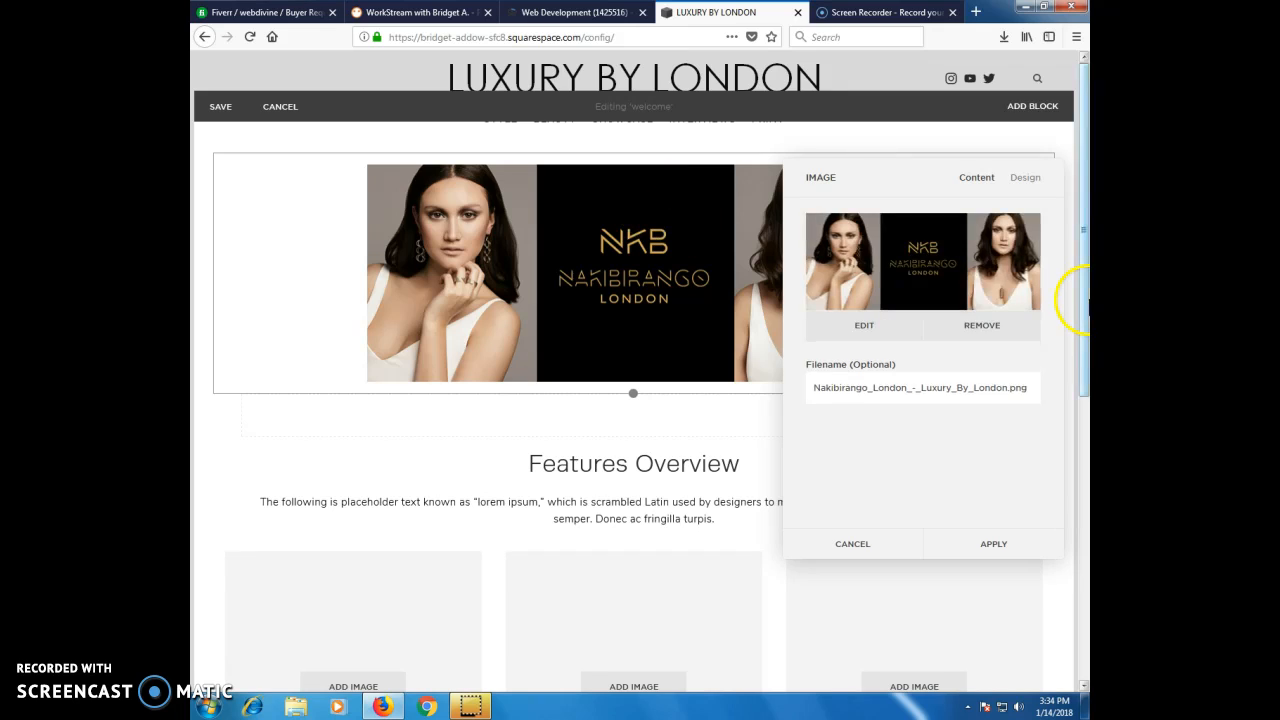
pyautogui.click(1025, 180)
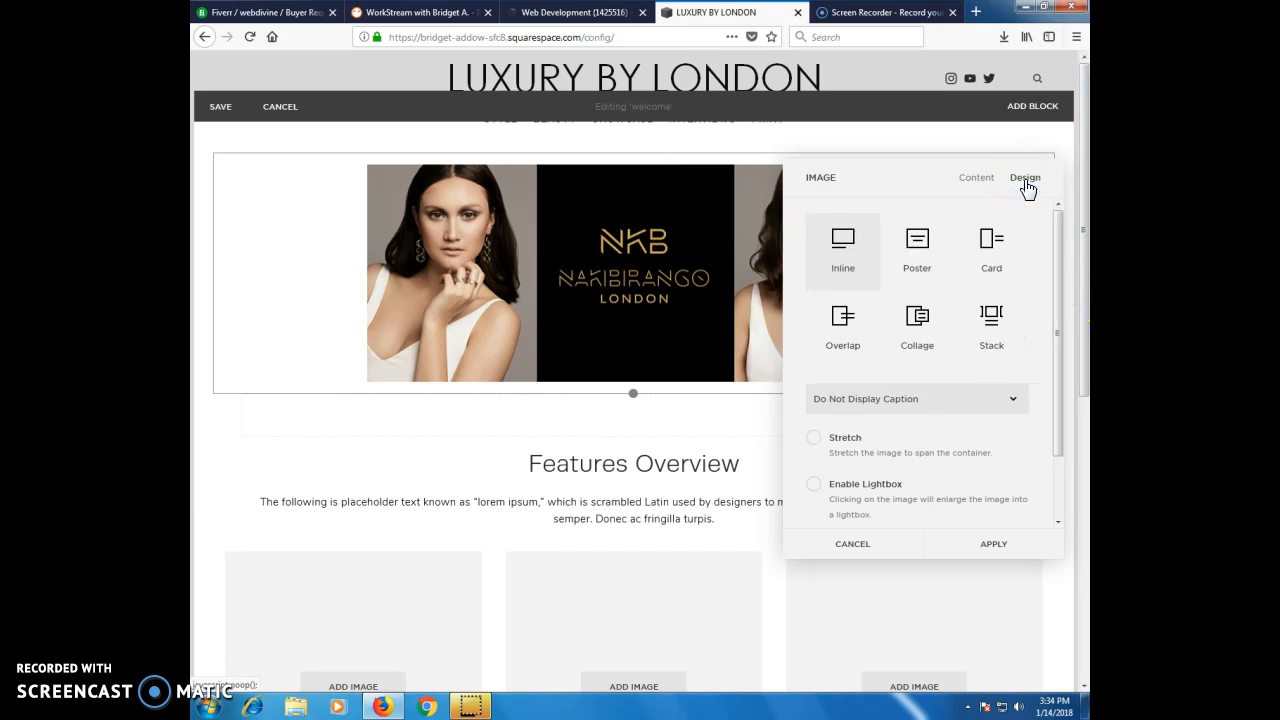
pyautogui.scroll(-2, 1000, 408)
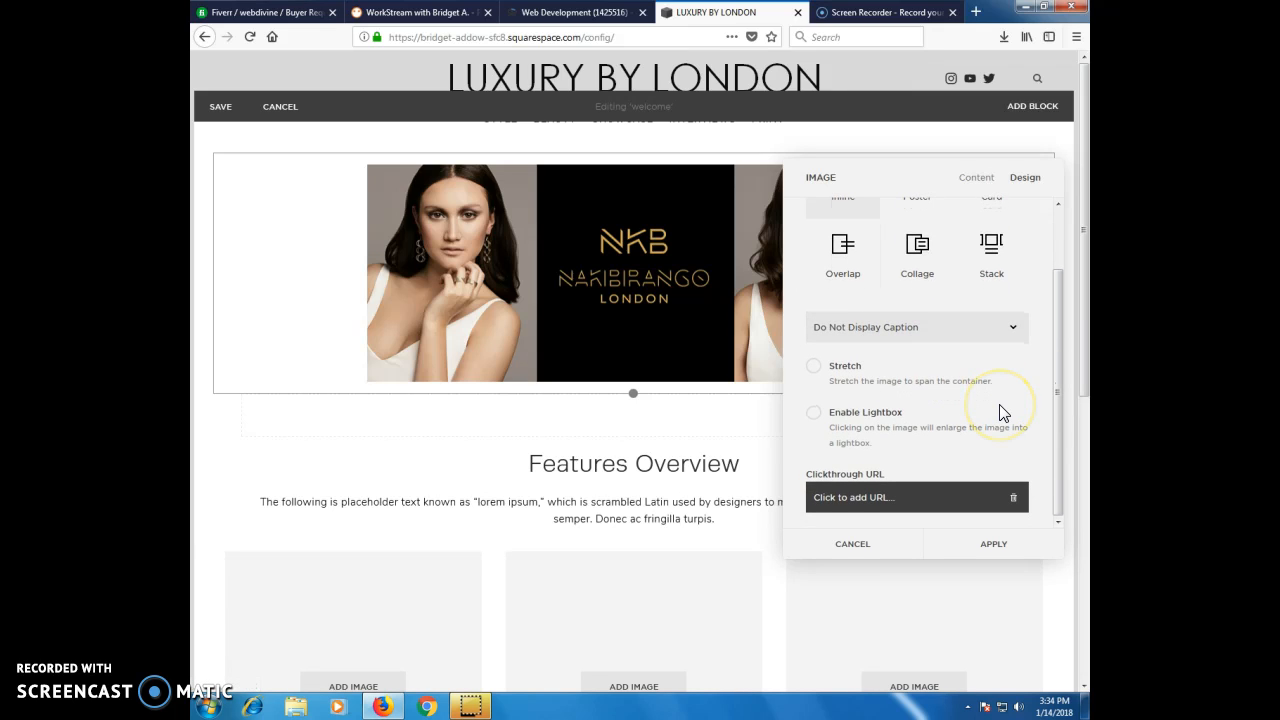
pyautogui.scroll(1, 1003, 413)
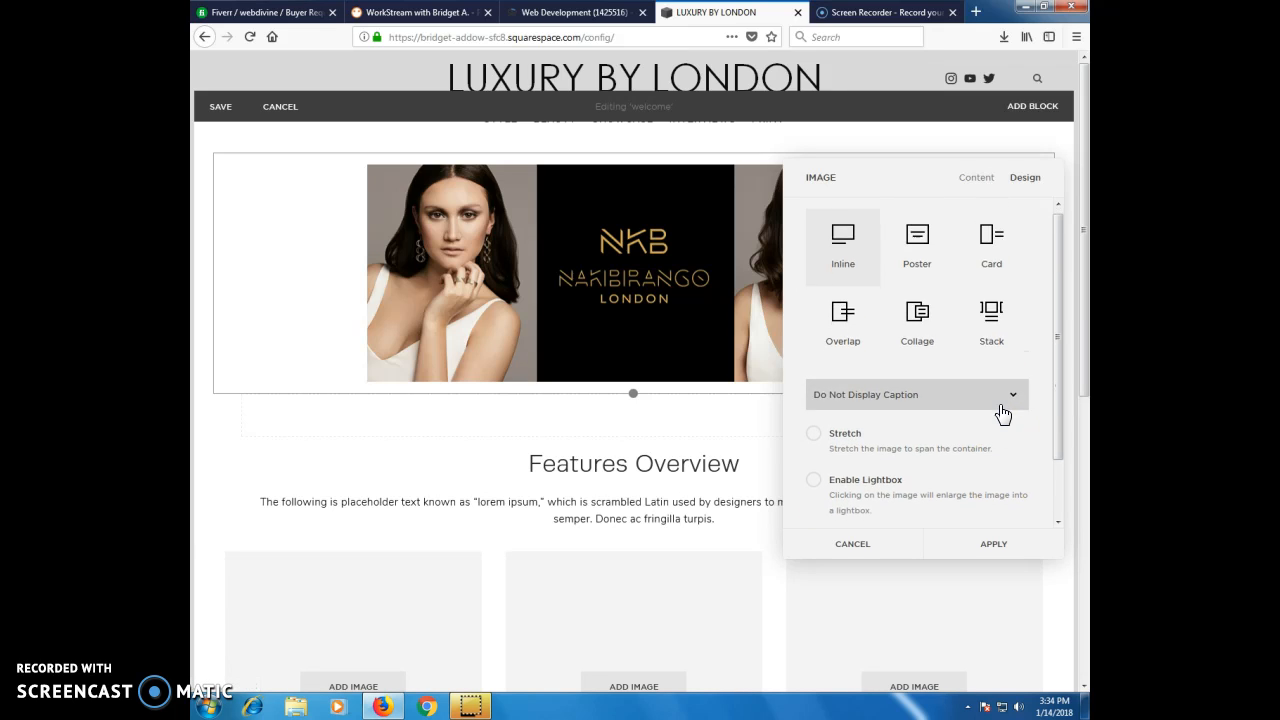
pyautogui.scroll(-1, 1003, 413)
# Open the banner image's clickthrough URL entry for an external link and apply the image settings.
pyautogui.click(912, 493)
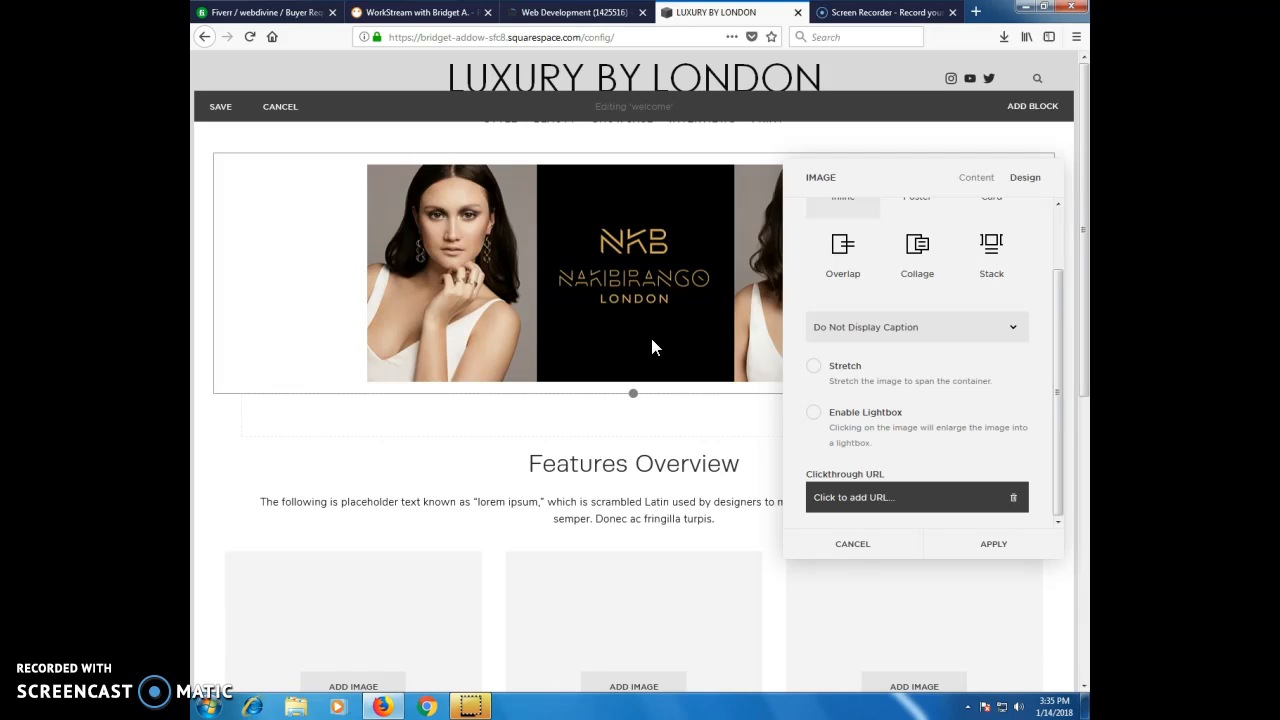
pyautogui.click(852, 497)
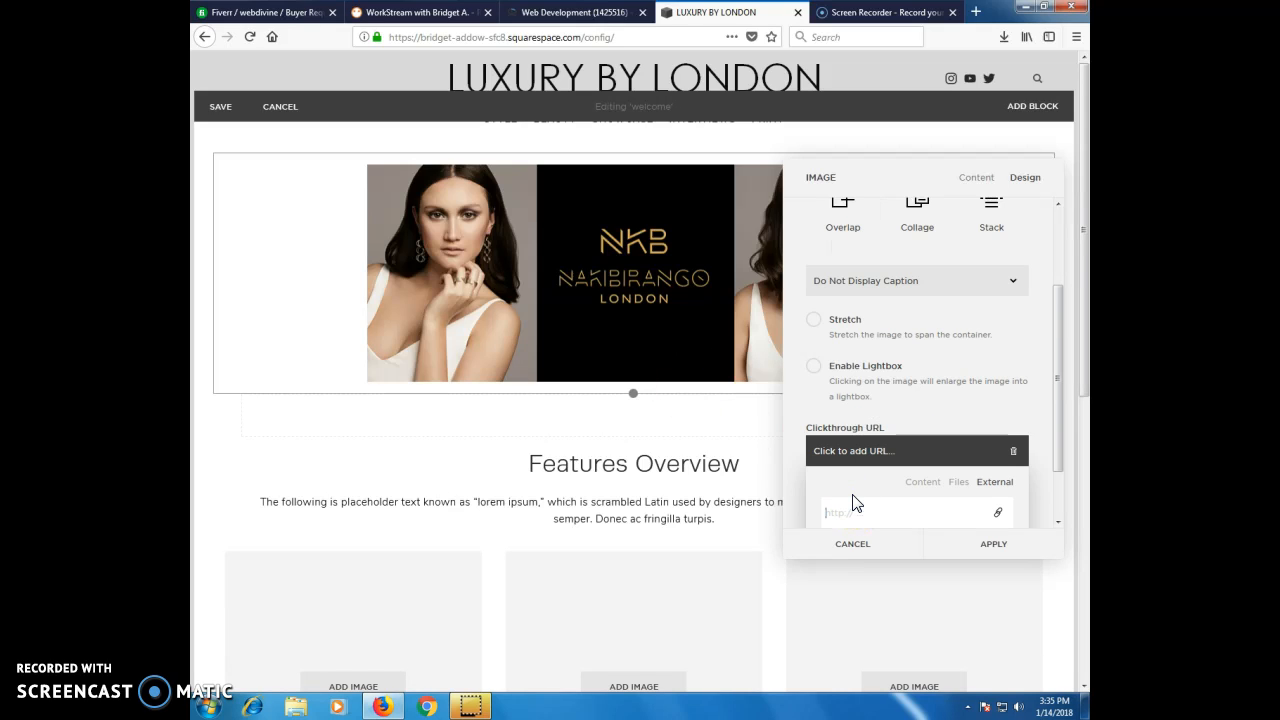
pyautogui.scroll(-1, 855, 497)
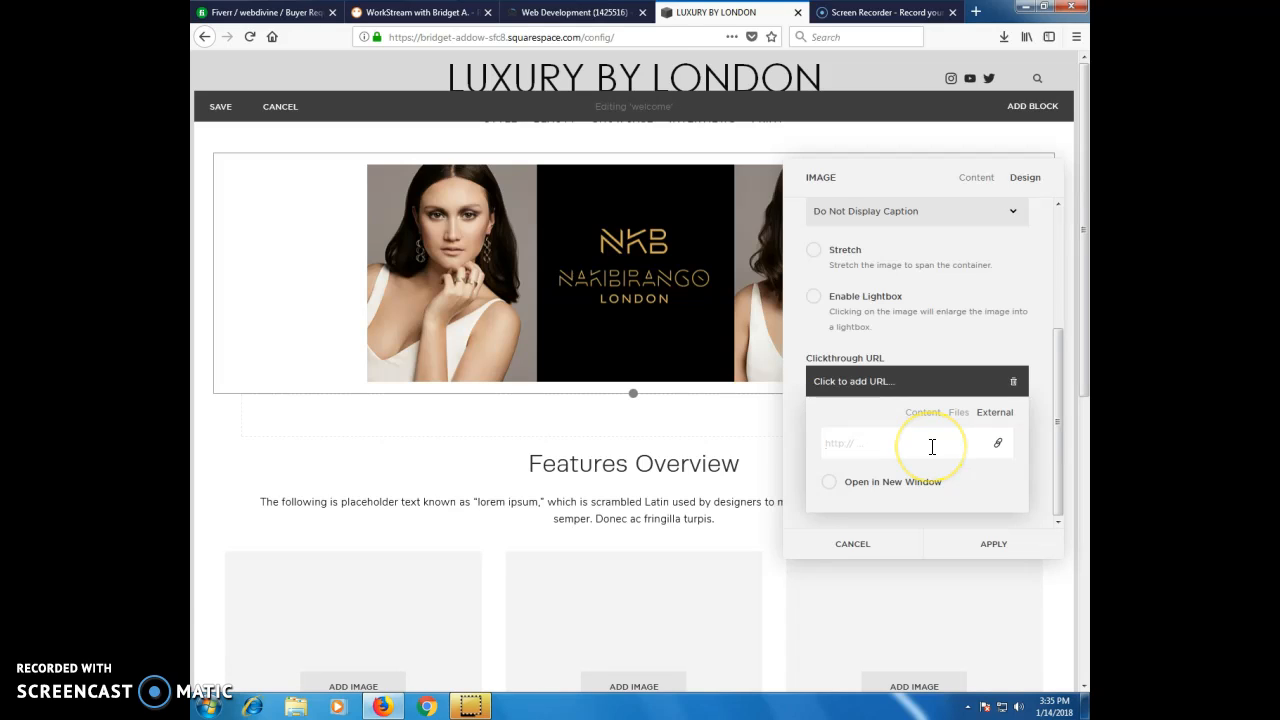
pyautogui.click(836, 446)
pyautogui.click(917, 443)
pyautogui.click(896, 435)
pyautogui.click(997, 549)
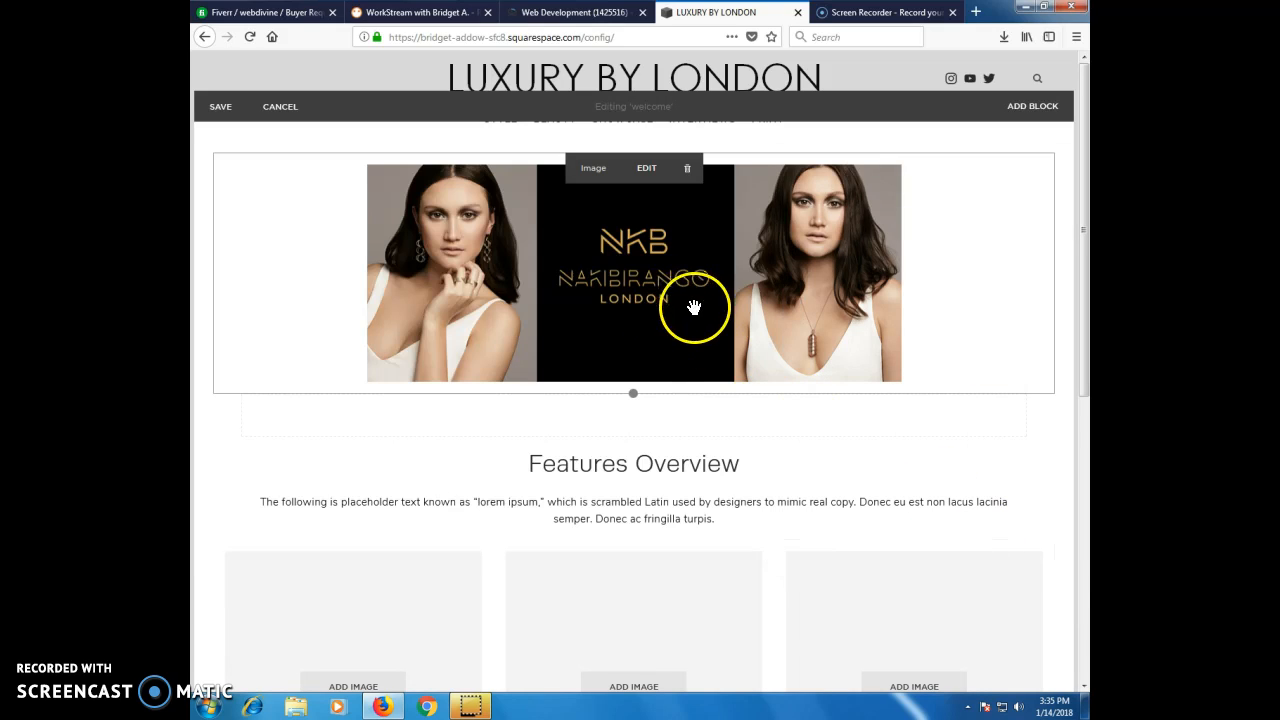
# Change the heading "Features Overview" to "Featured Overview" in the text block below the banner.
pyautogui.scroll(-1, 723, 312)
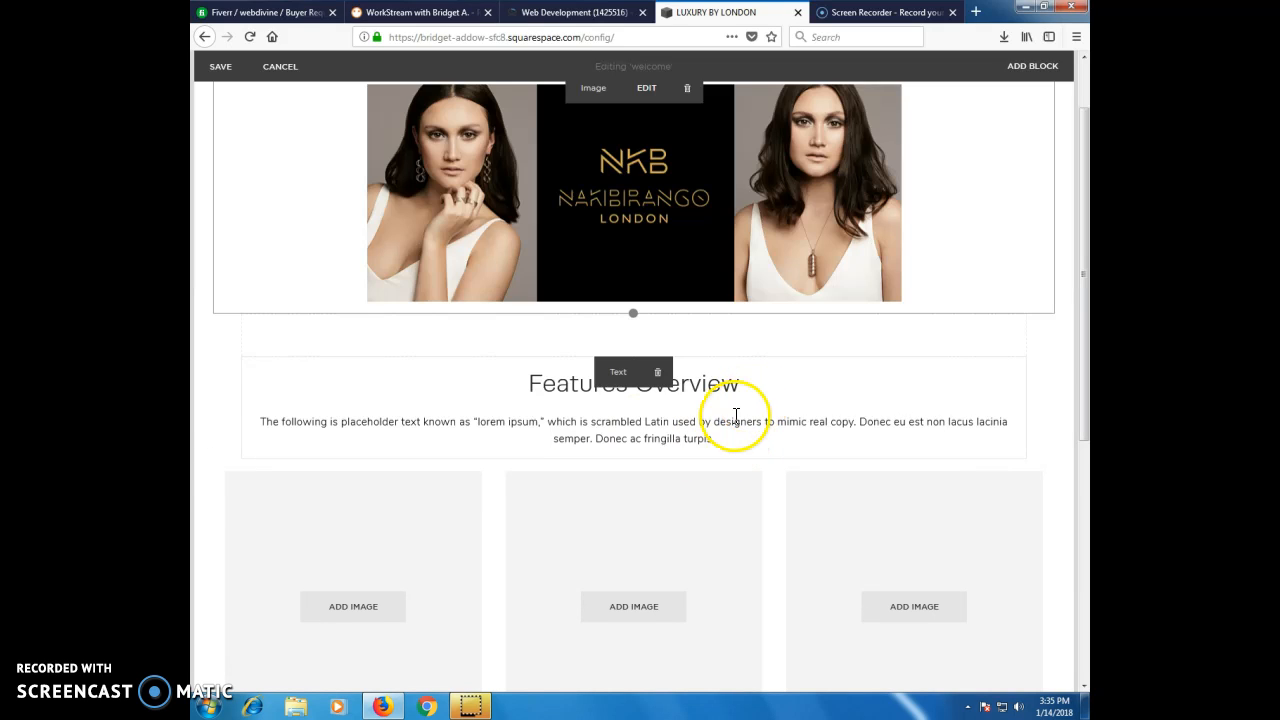
pyautogui.click(617, 375)
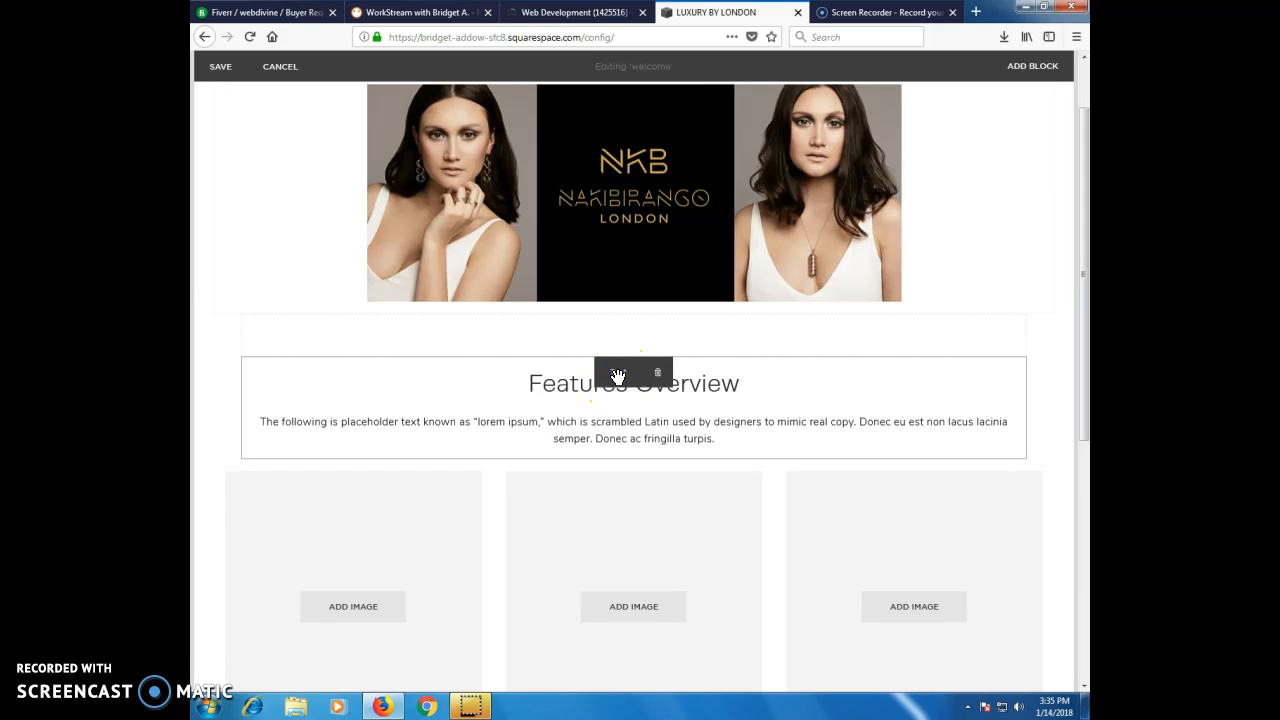
pyautogui.click(557, 388)
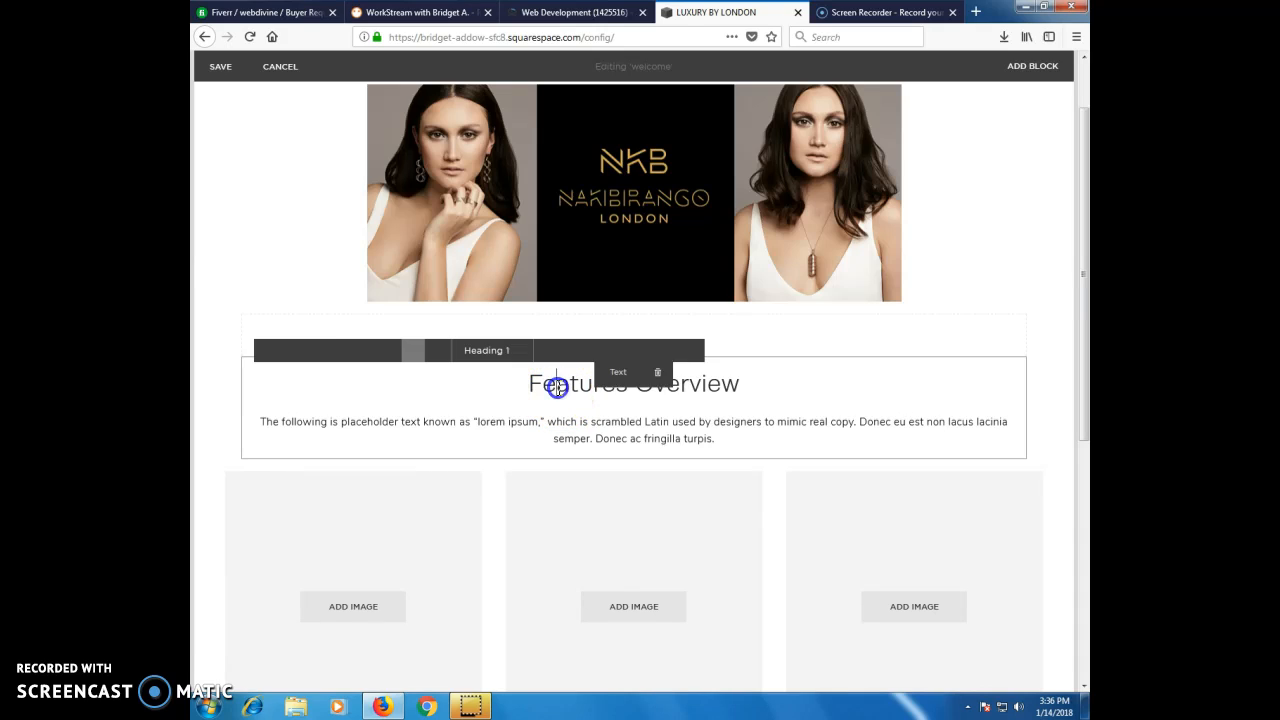
pyautogui.click(529, 384)
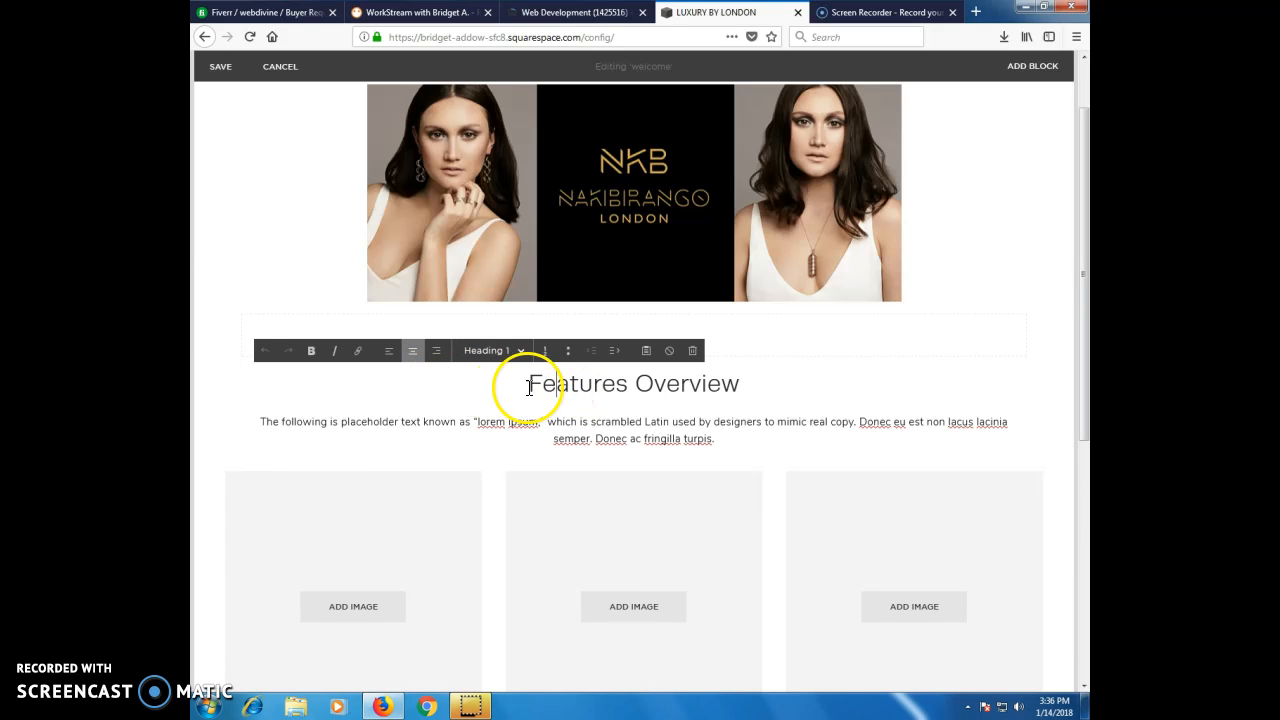
pyautogui.click(534, 389)
pyautogui.moveTo(538, 389); pyautogui.dragTo(642, 381)
pyautogui.click(629, 382)
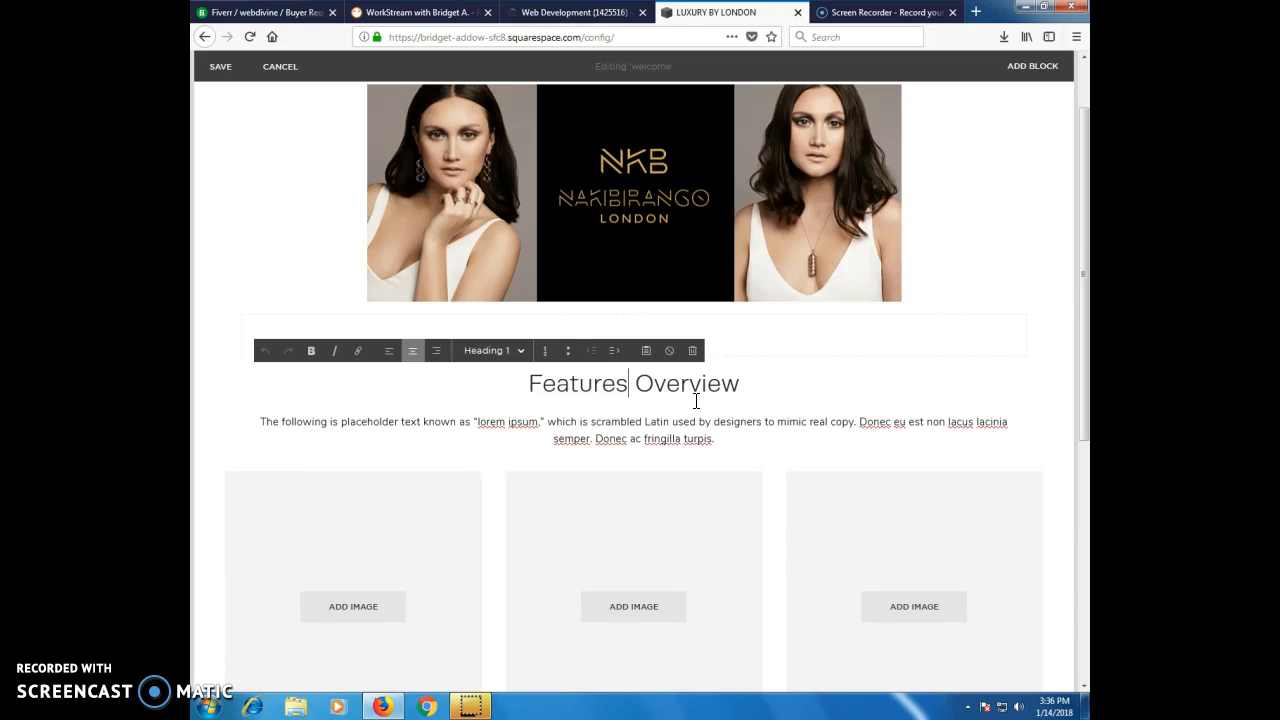
pyautogui.press('BackSpace')
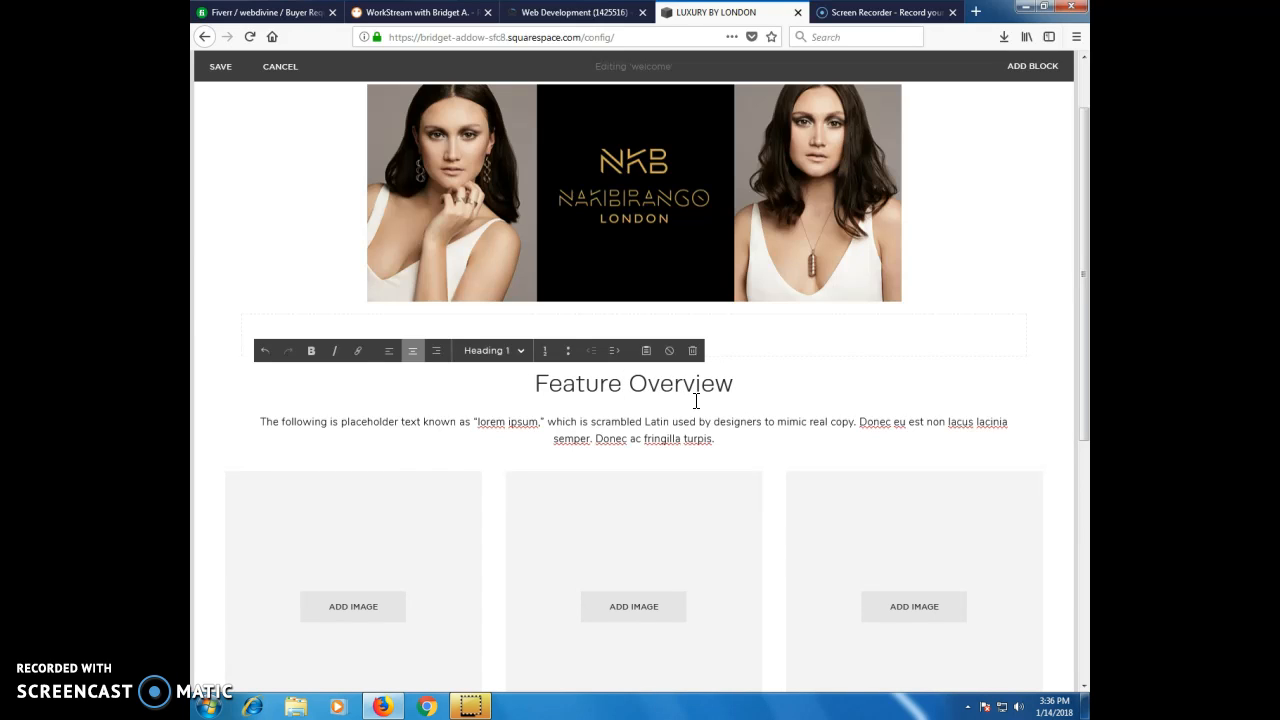
pyautogui.write('d')
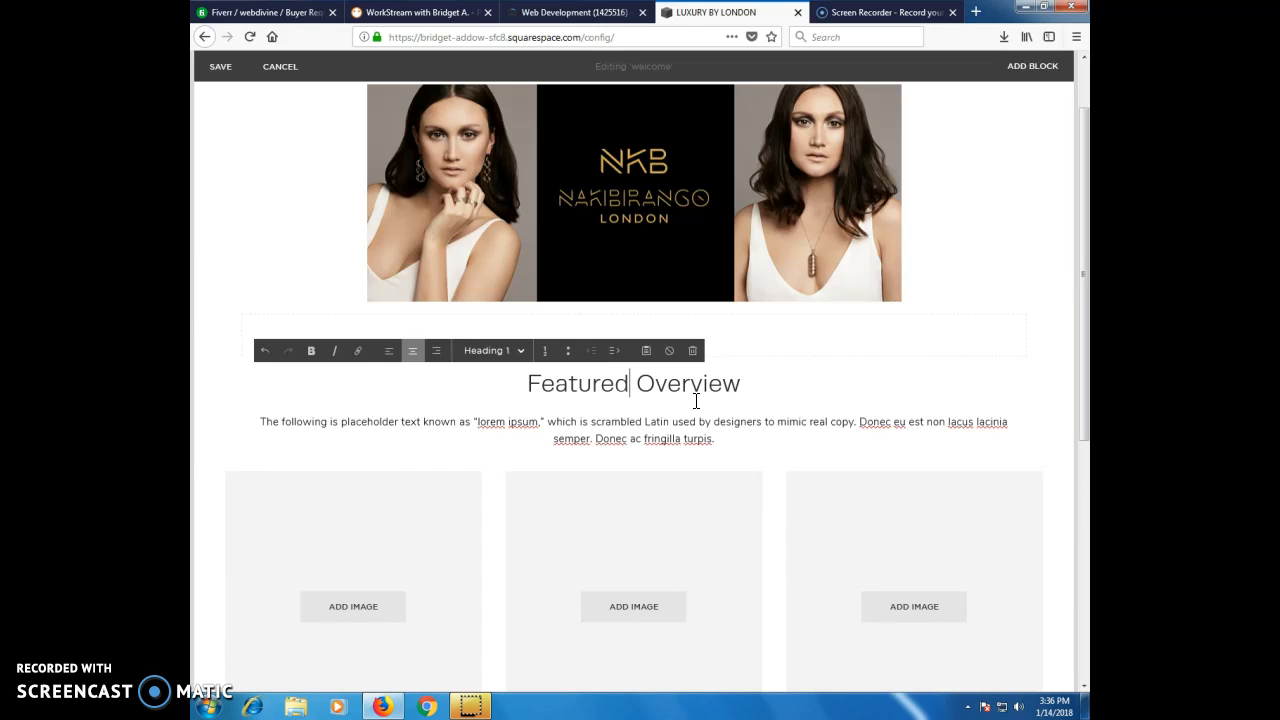
# Select the whole placeholder paragraph below the Featured Overview heading and clear the selection.
pyautogui.click(455, 424)
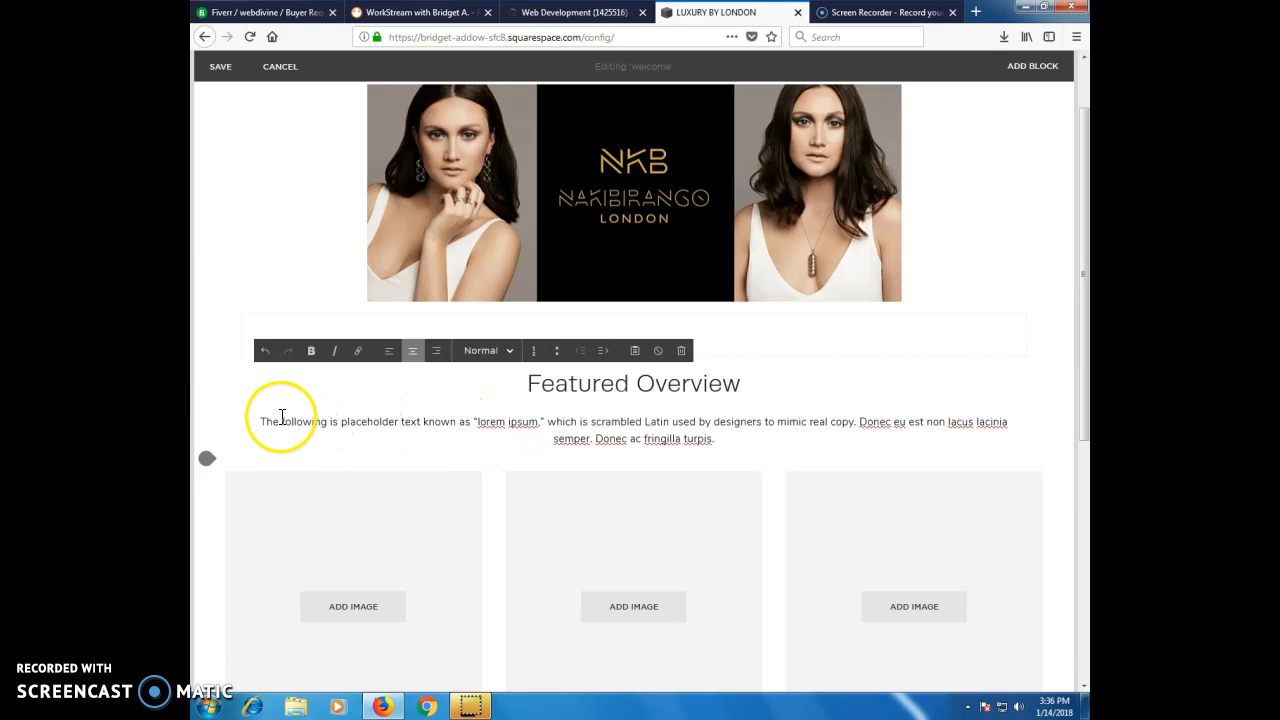
pyautogui.moveTo(259, 421); pyautogui.dragTo(724, 439)
pyautogui.click(724, 439)
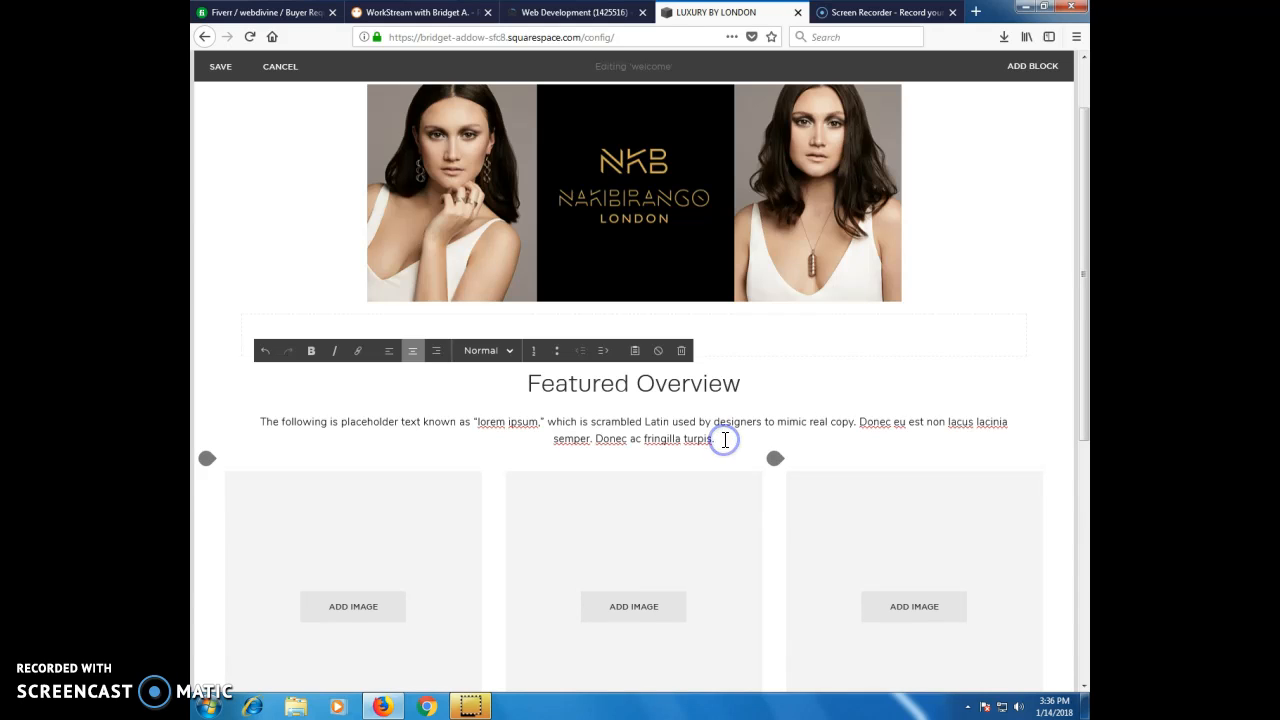
pyautogui.moveTo(724, 439); pyautogui.dragTo(258, 416)
pyautogui.scroll(-3, 443, 432)
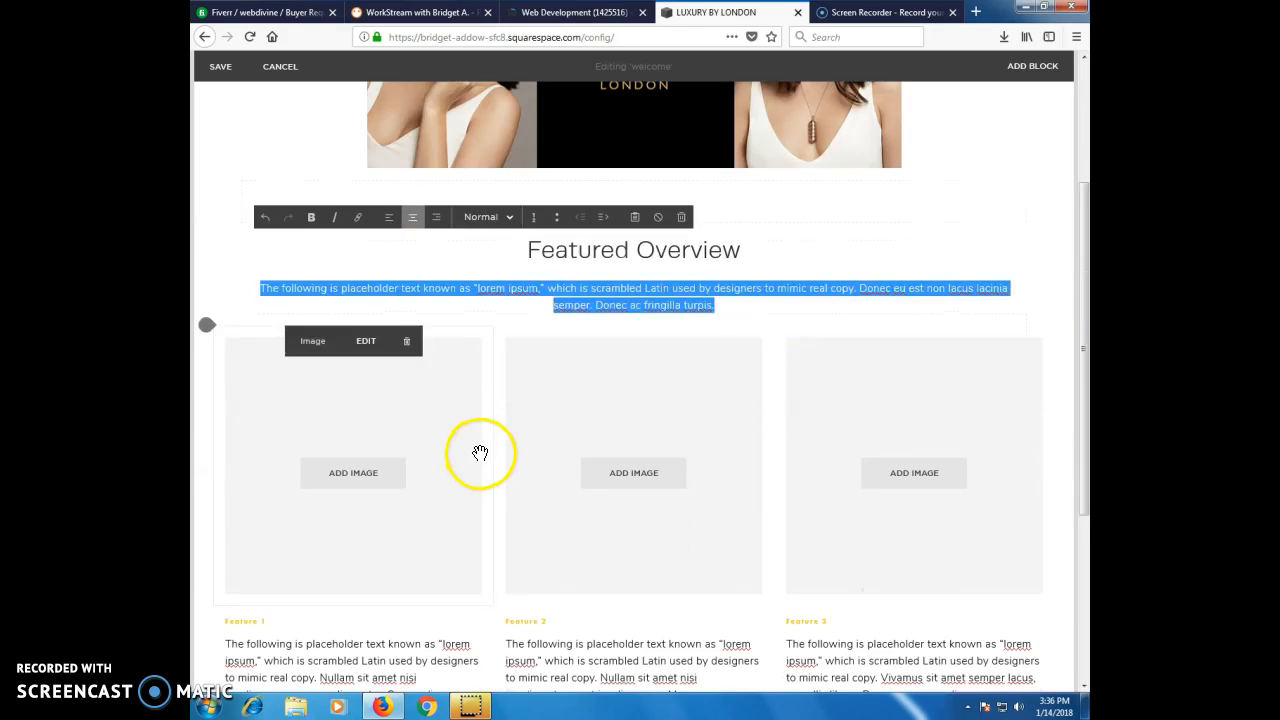
pyautogui.click(202, 243)
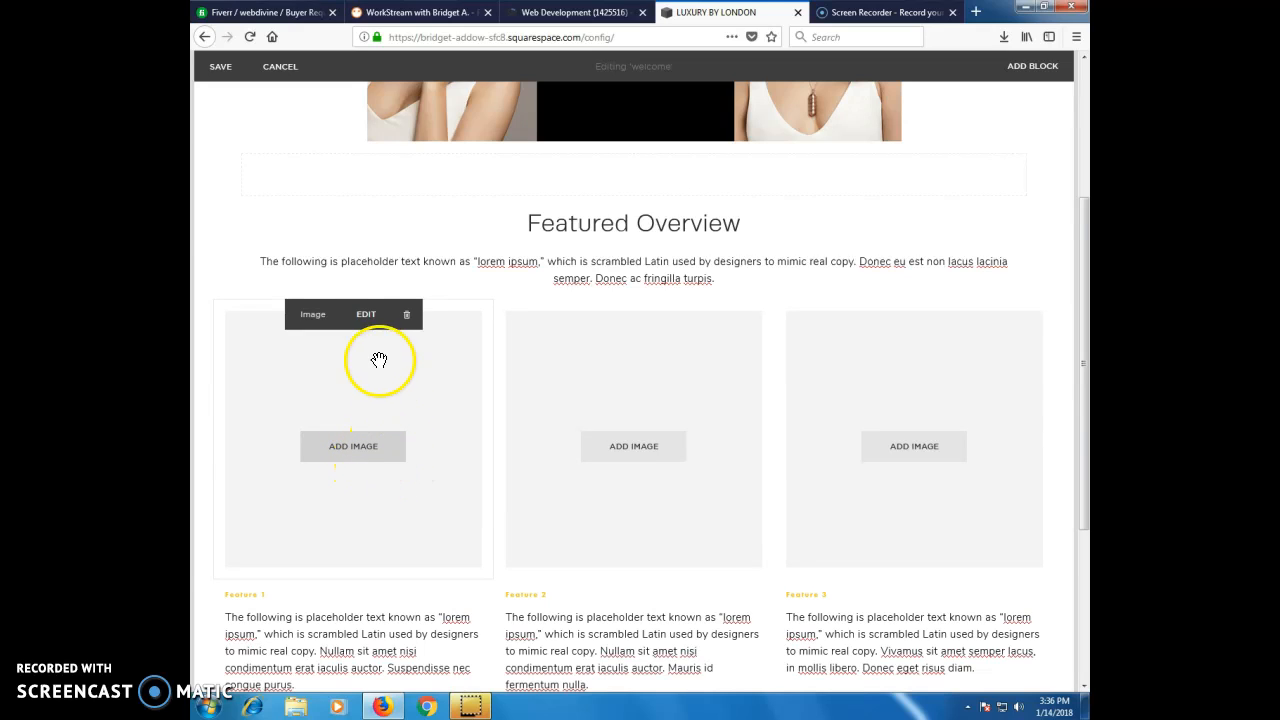
# Examine the design settings of the Feature 1 image block, including its caption display options, and apply them.
pyautogui.click(367, 322)
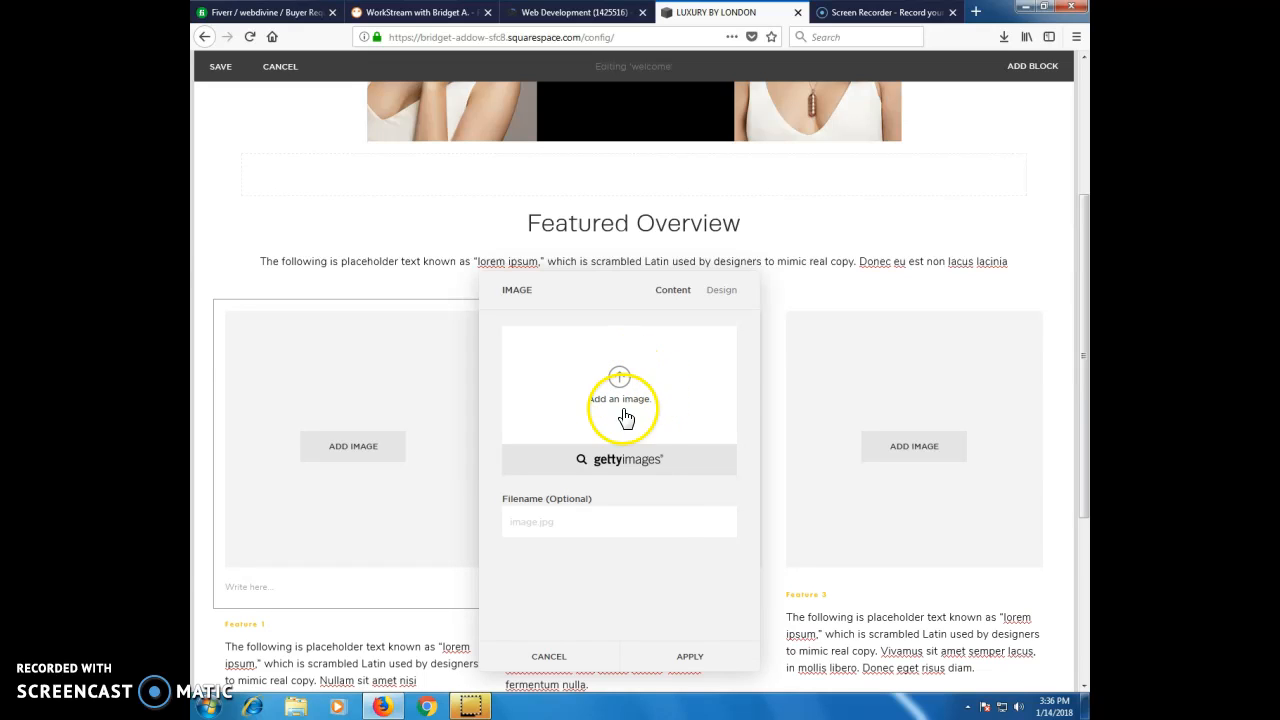
pyautogui.click(721, 289)
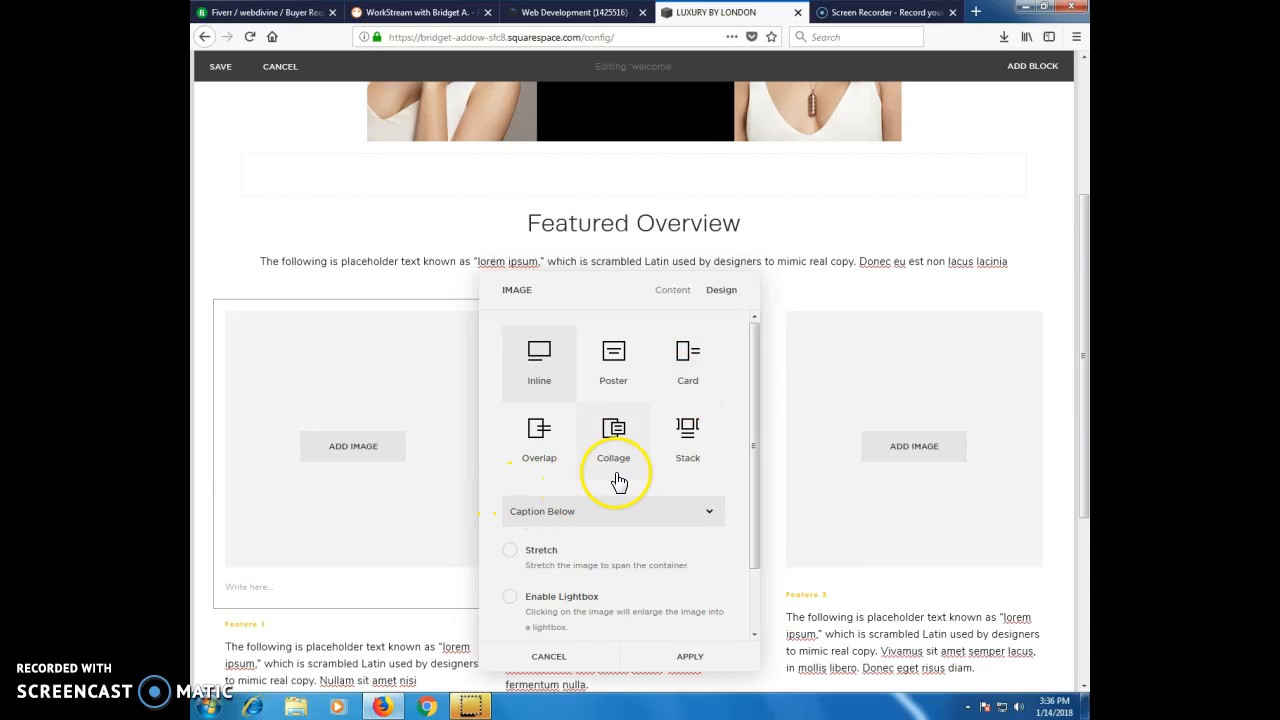
pyautogui.scroll(-1, 672, 512)
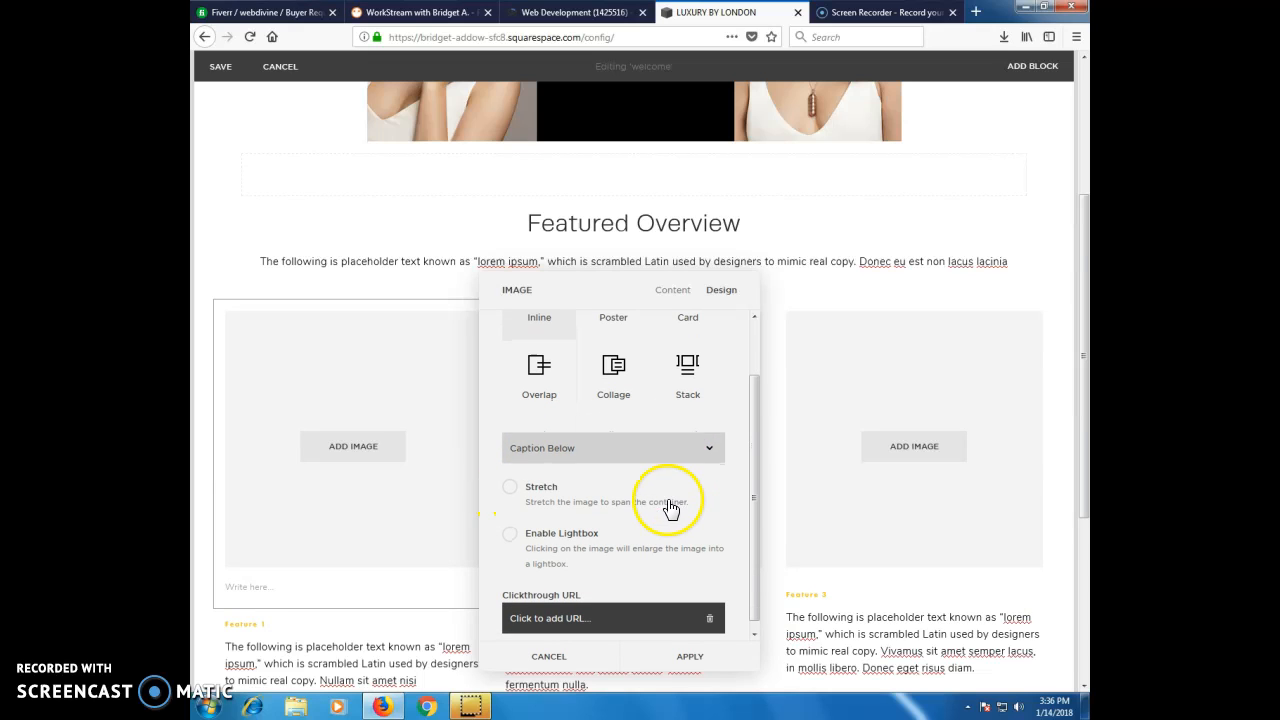
pyautogui.click(557, 453)
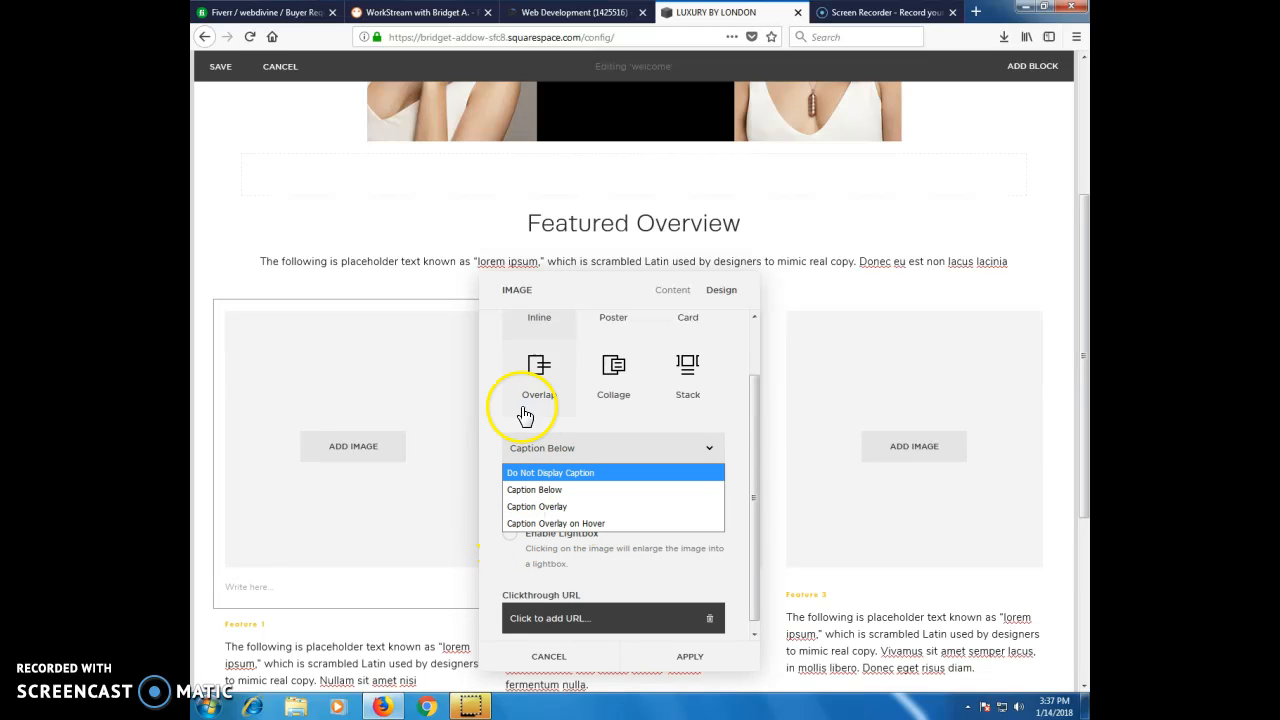
pyautogui.click(491, 412)
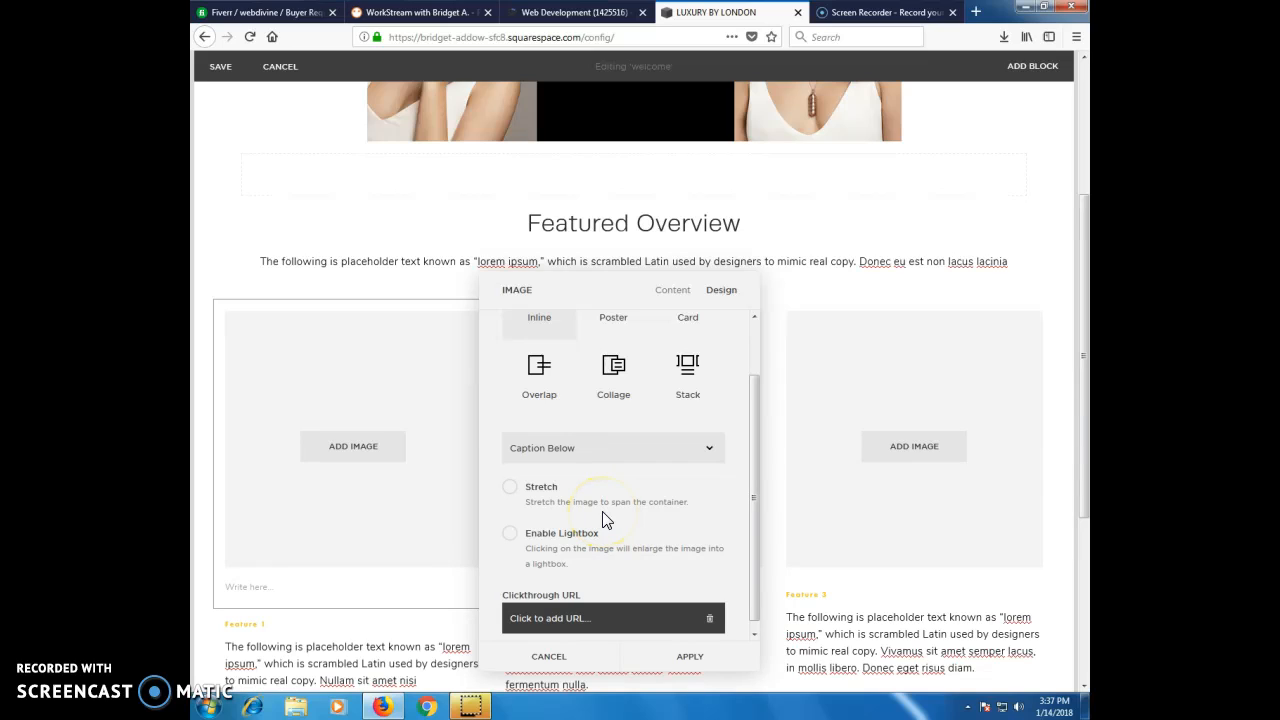
pyautogui.scroll(-1, 605, 520)
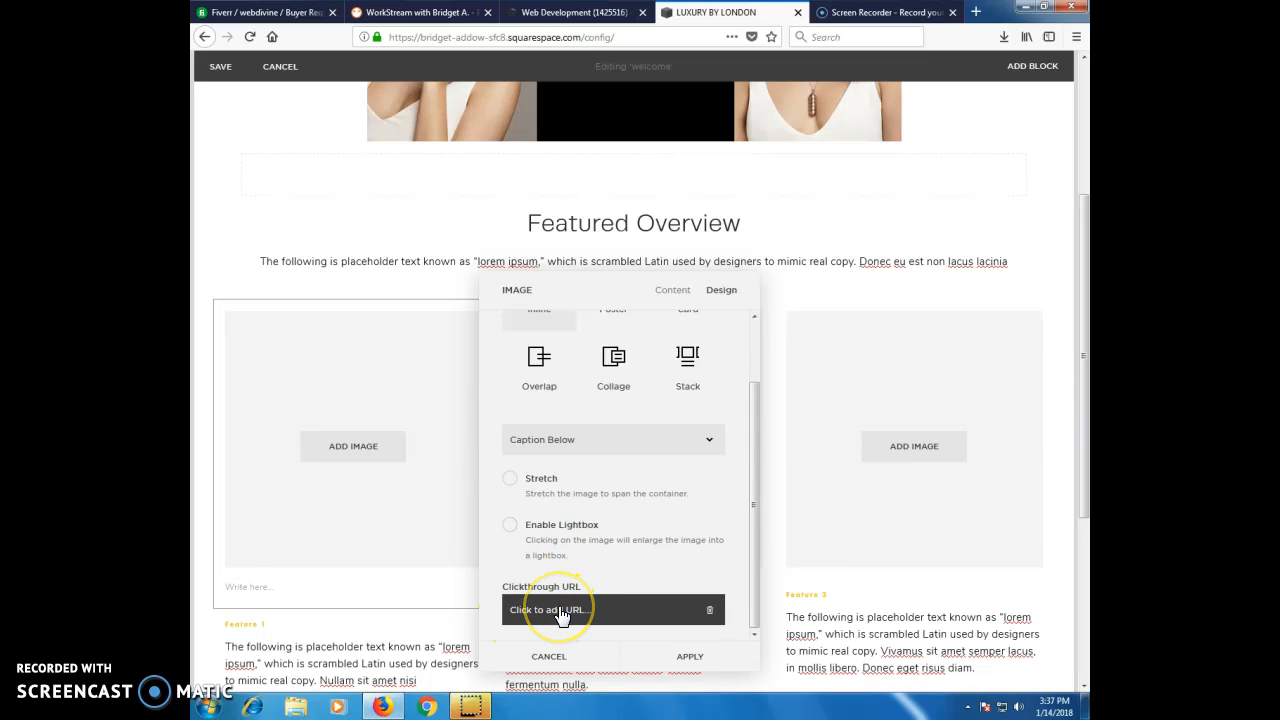
pyautogui.click(684, 657)
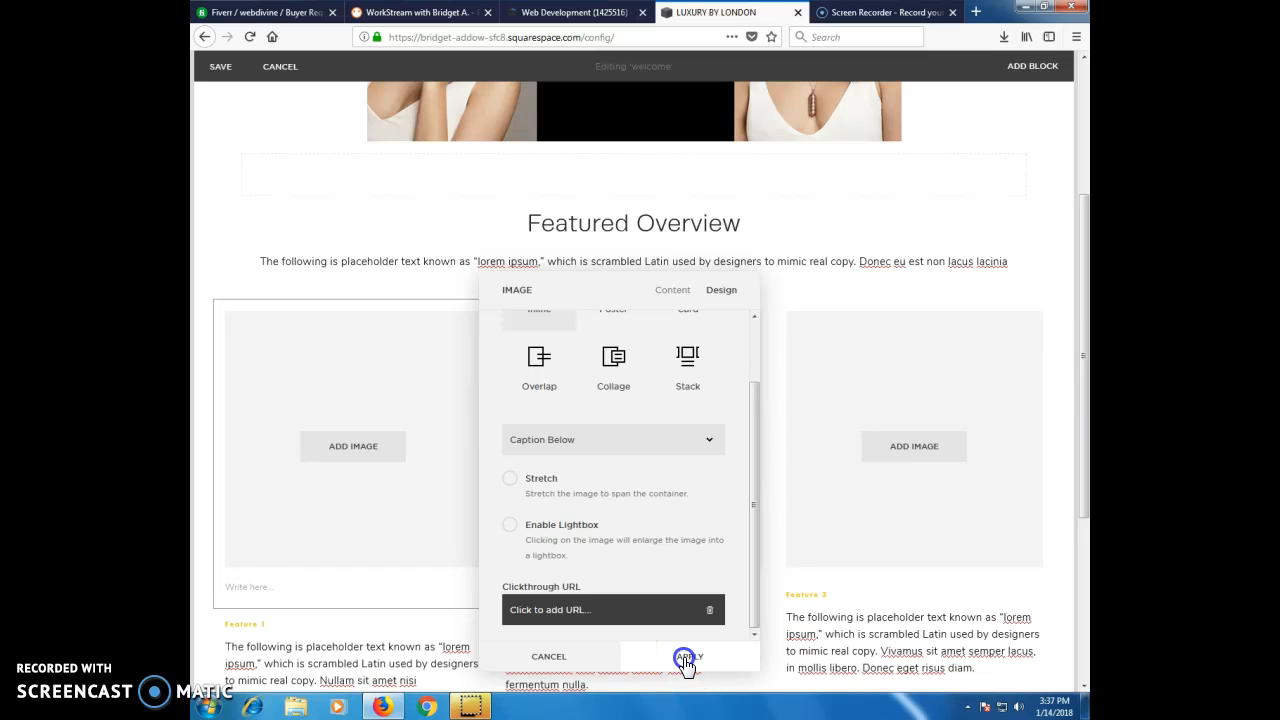
# Look at the LEARN MORE buttons below the features and review the client's earlier messages in the PeoplePerHour WorkStream.
pyautogui.scroll(-3, 777, 537)
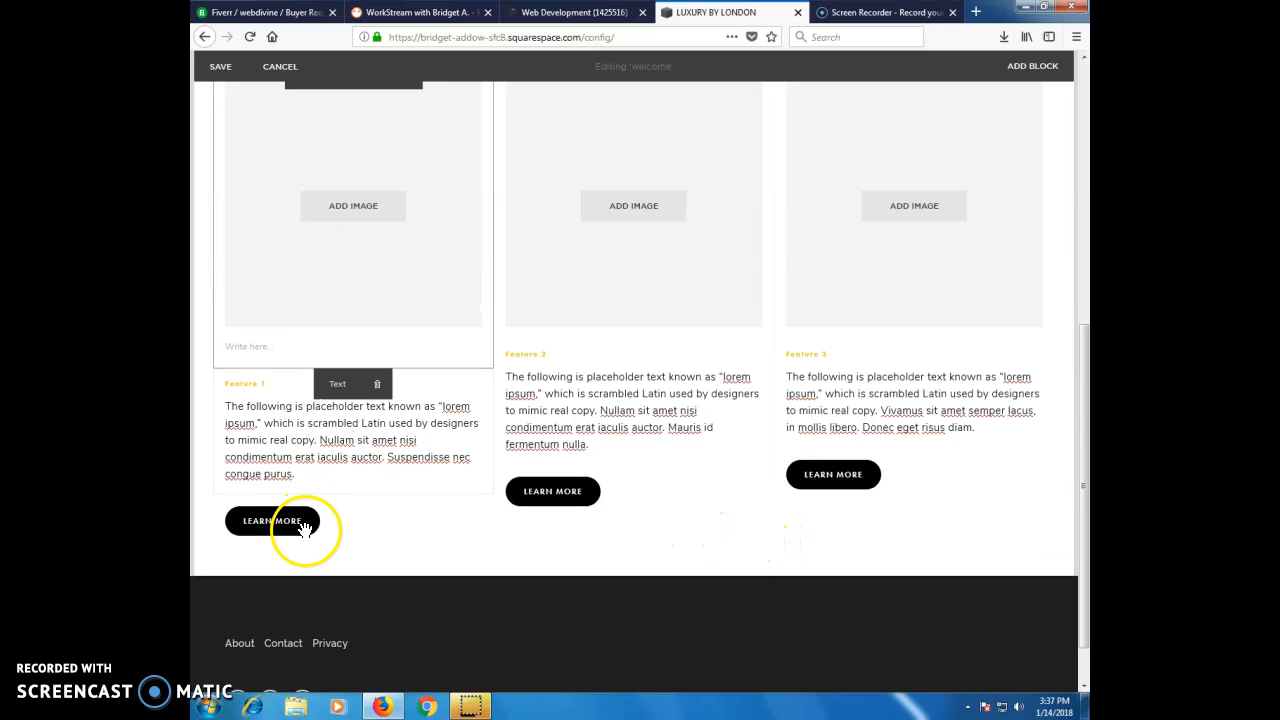
pyautogui.click(415, 12)
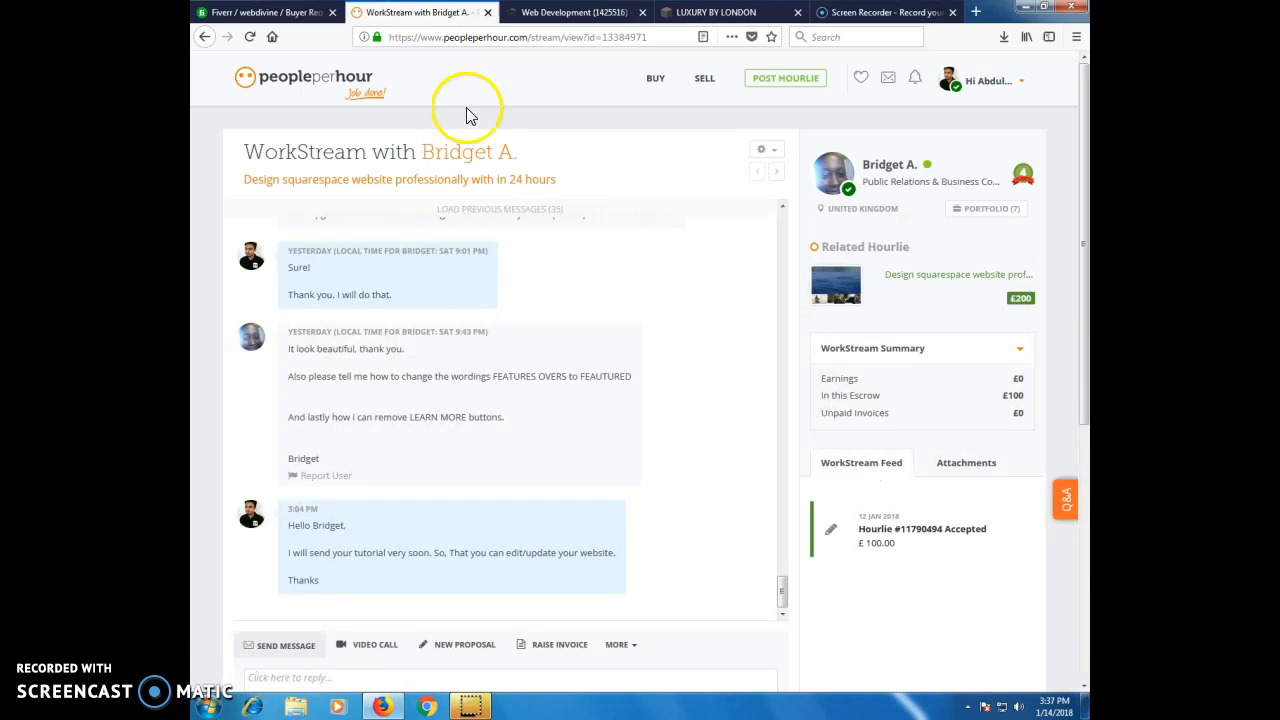
pyautogui.scroll(5, 668, 386)
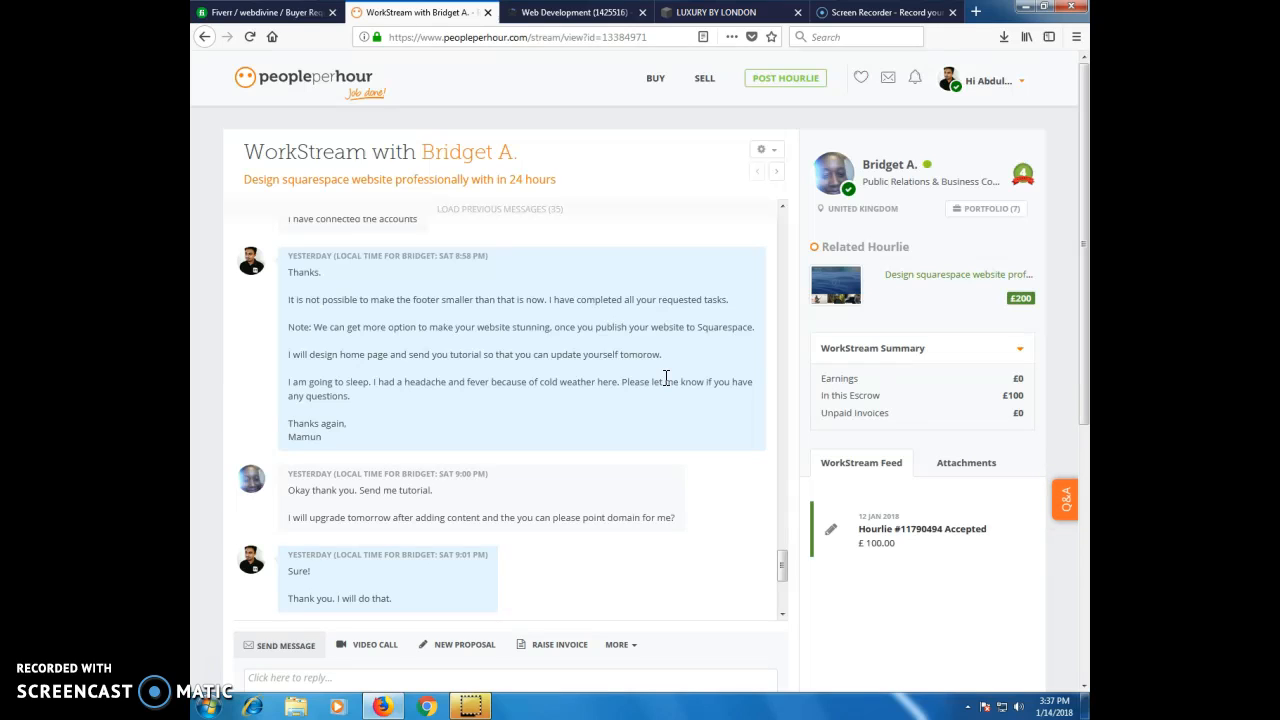
# Read through the client's latest WorkStream messages about the tutorial, the FEATURES wording and the LEARN MORE buttons.
pyautogui.scroll(3, 664, 377)
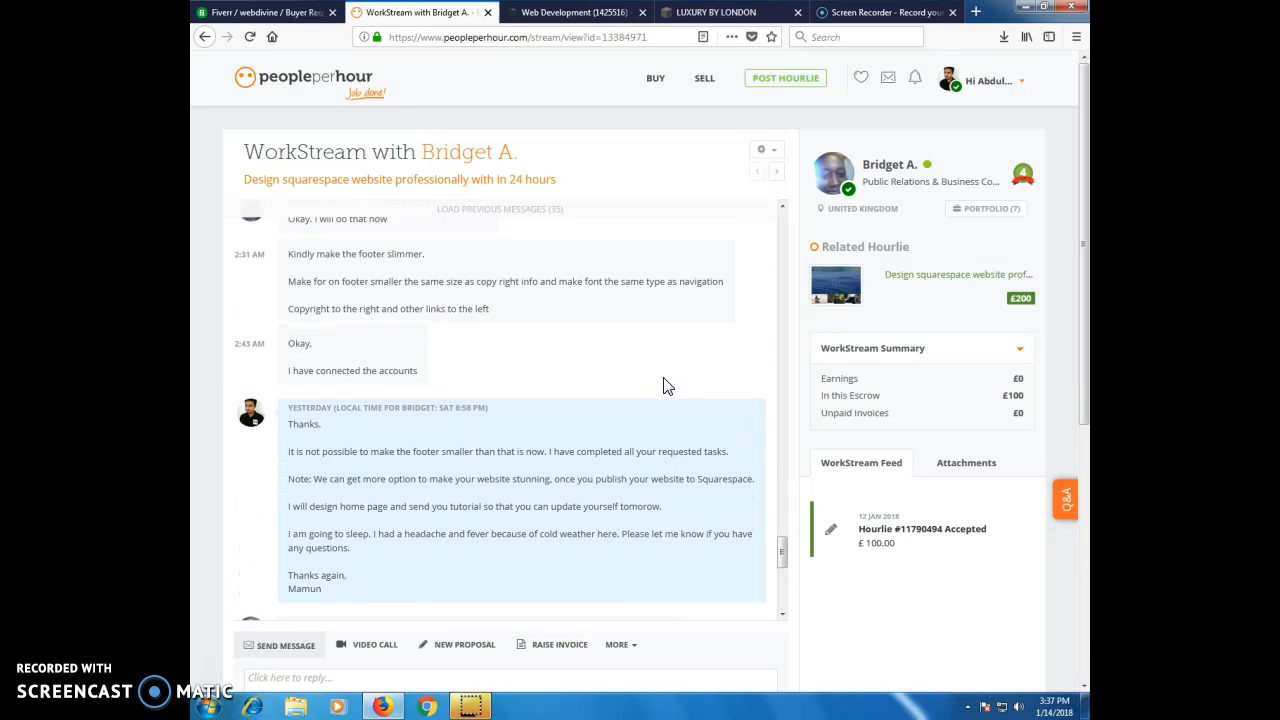
pyautogui.scroll(-5, 668, 386)
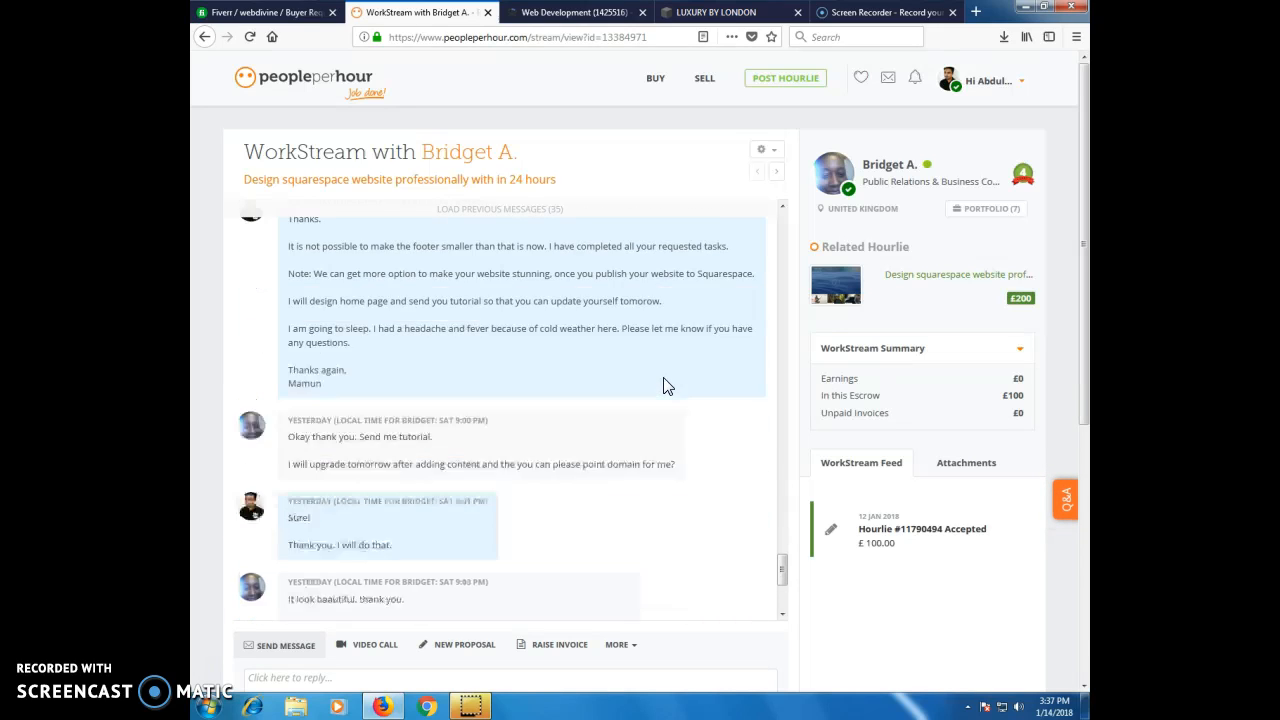
pyautogui.scroll(-3, 668, 386)
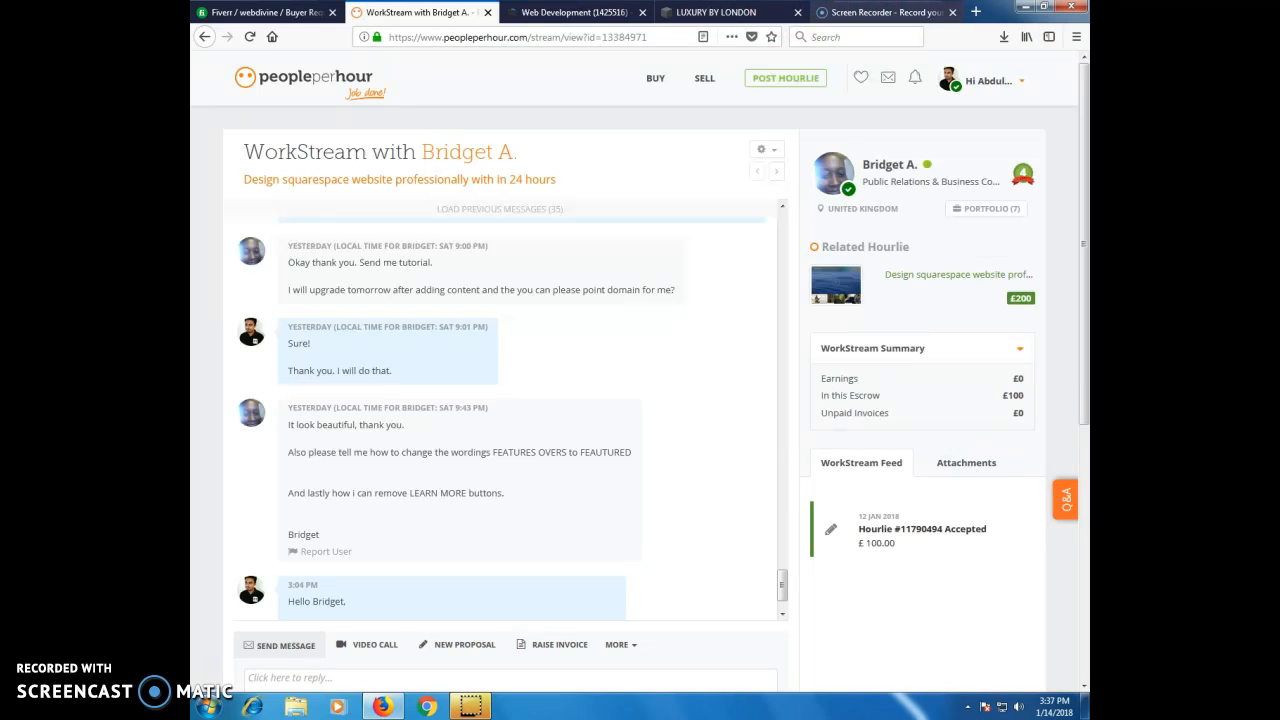
# Switch back to the Squarespace page editor and remove the LEARN MORE button block below the Feature 1 text, confirming the deletion.
pyautogui.click(716, 12)
pyautogui.moveTo(314, 520)
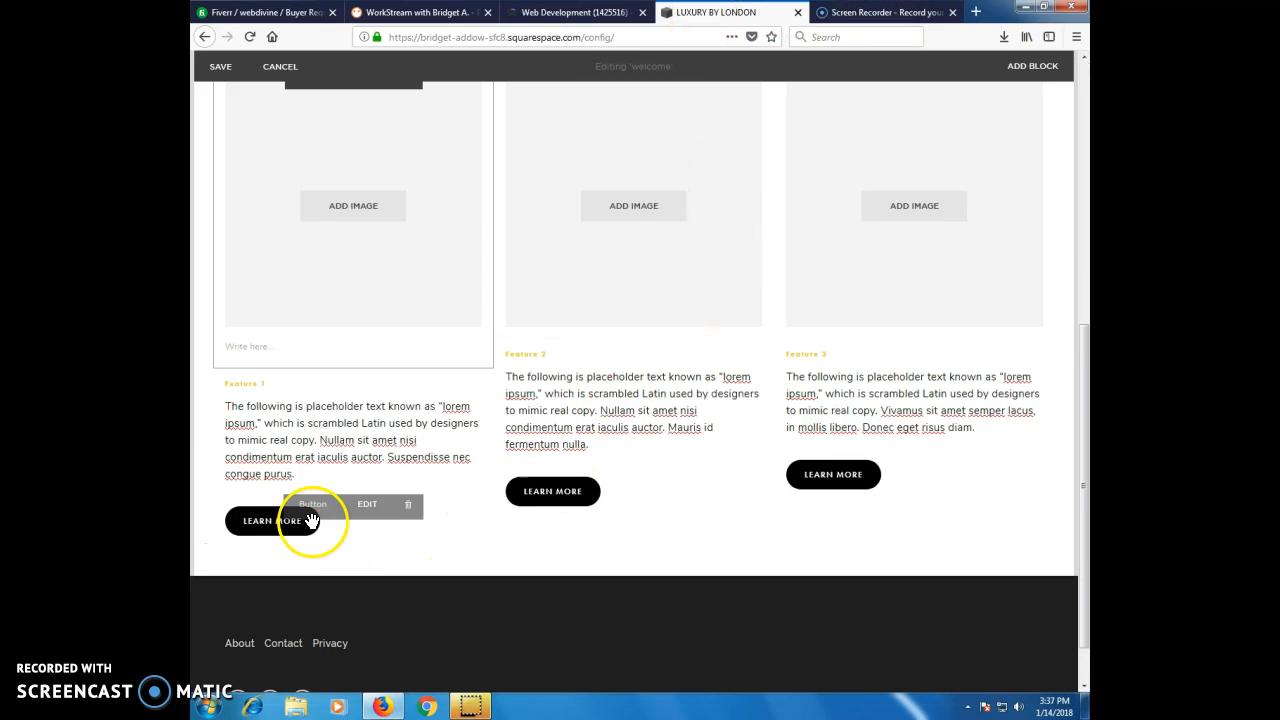
pyautogui.click(408, 516)
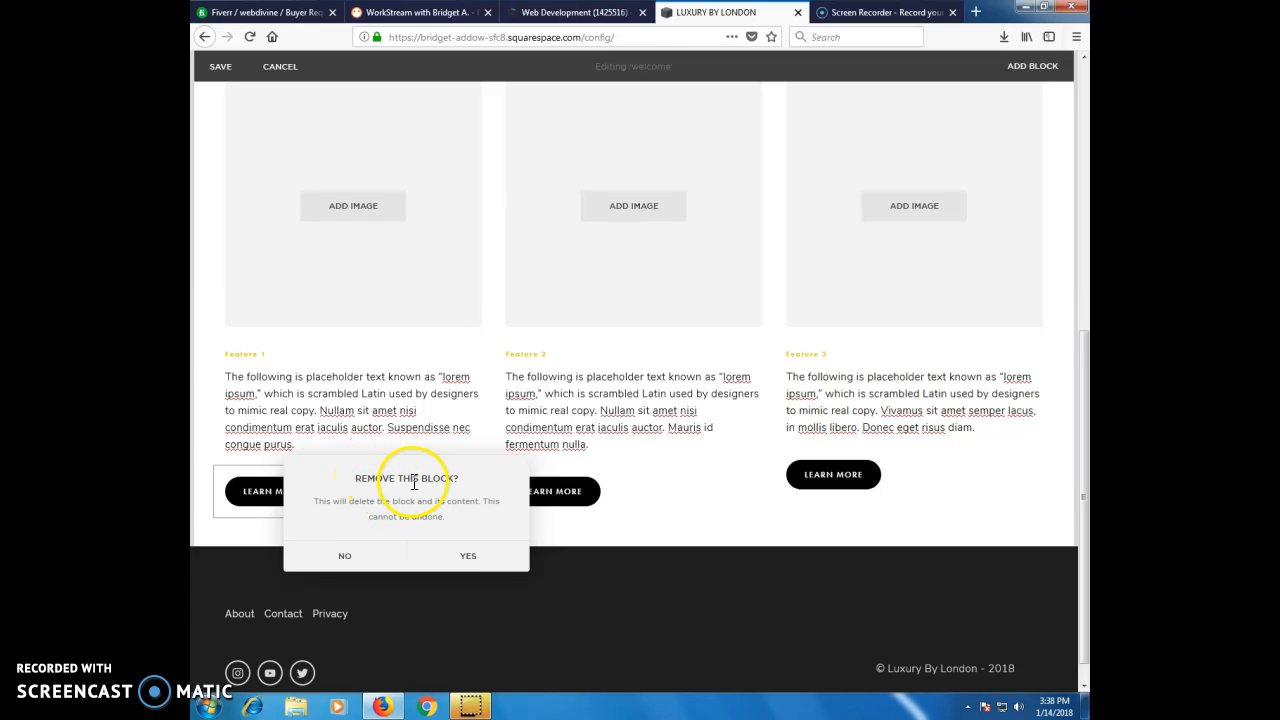
pyautogui.click(468, 562)
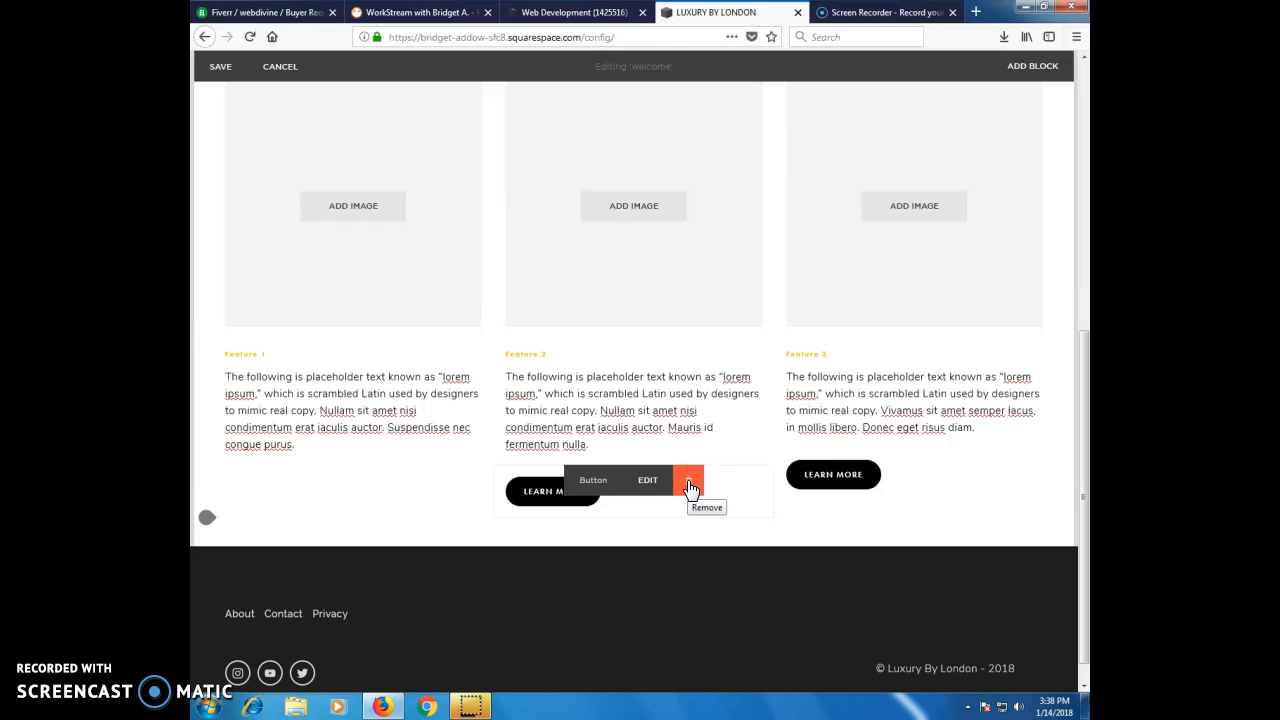
pyautogui.click(691, 484)
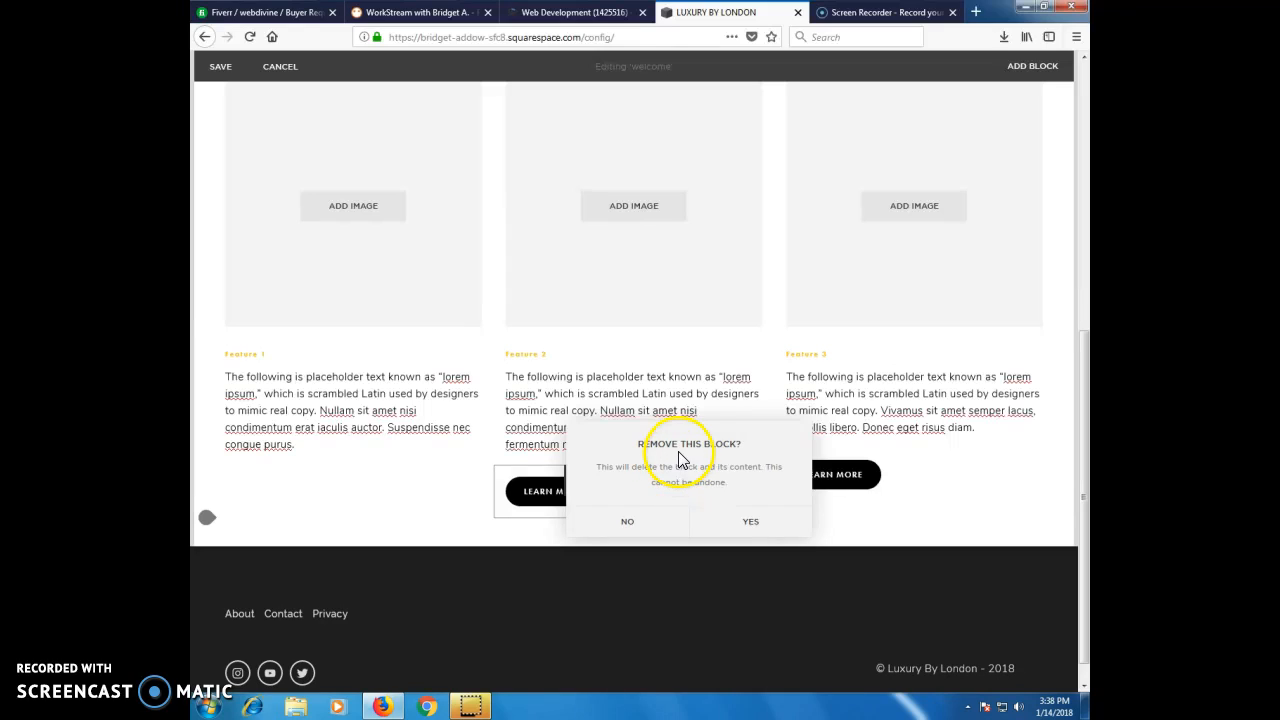
pyautogui.click(691, 456)
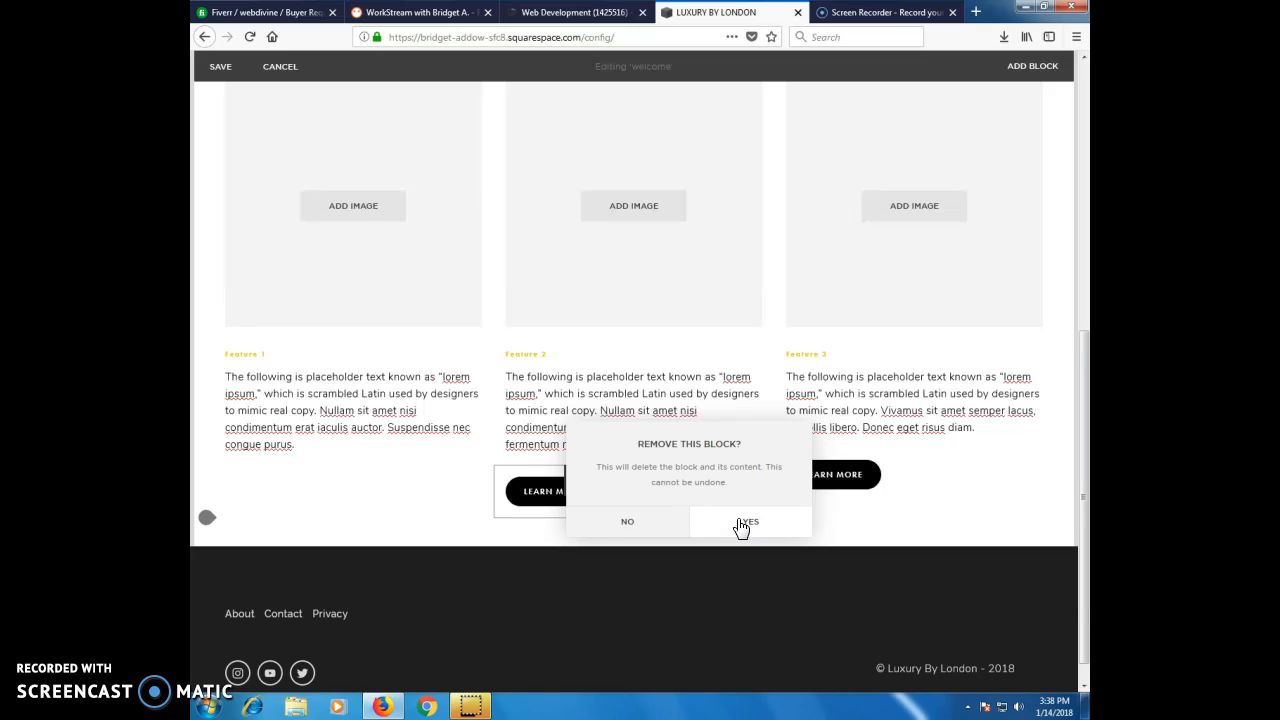
pyautogui.click(654, 494)
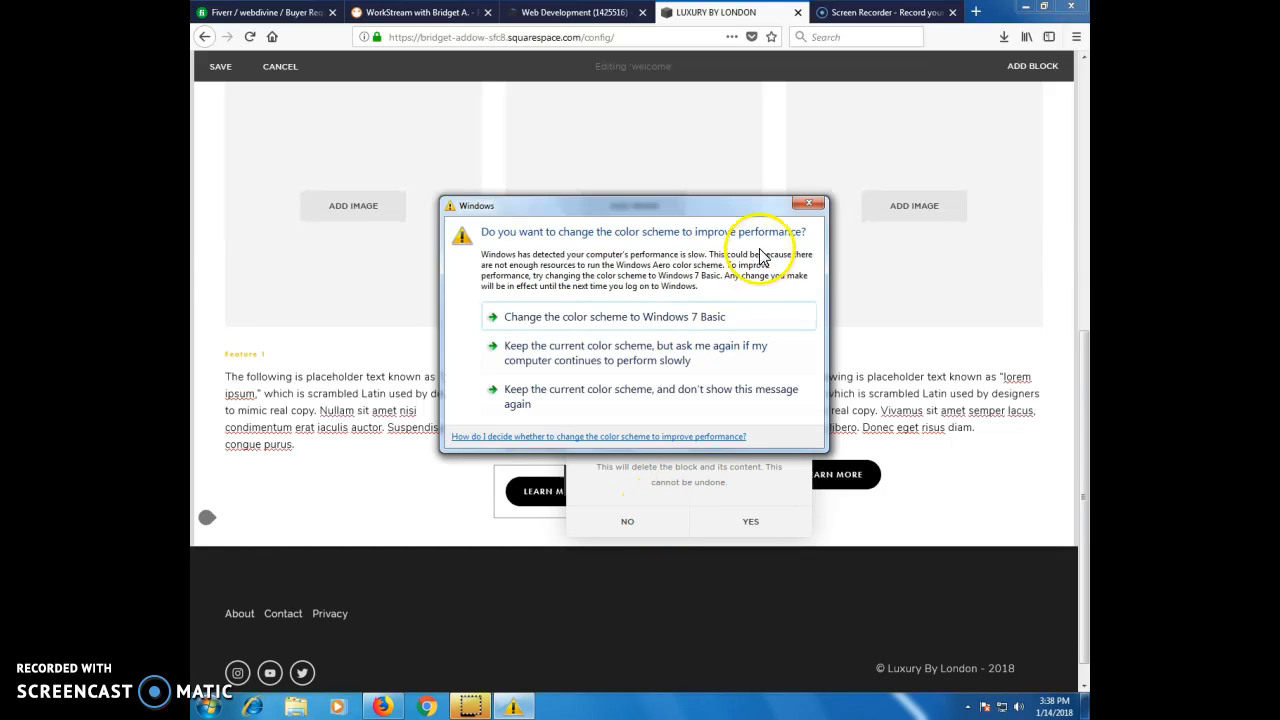
pyautogui.click(808, 203)
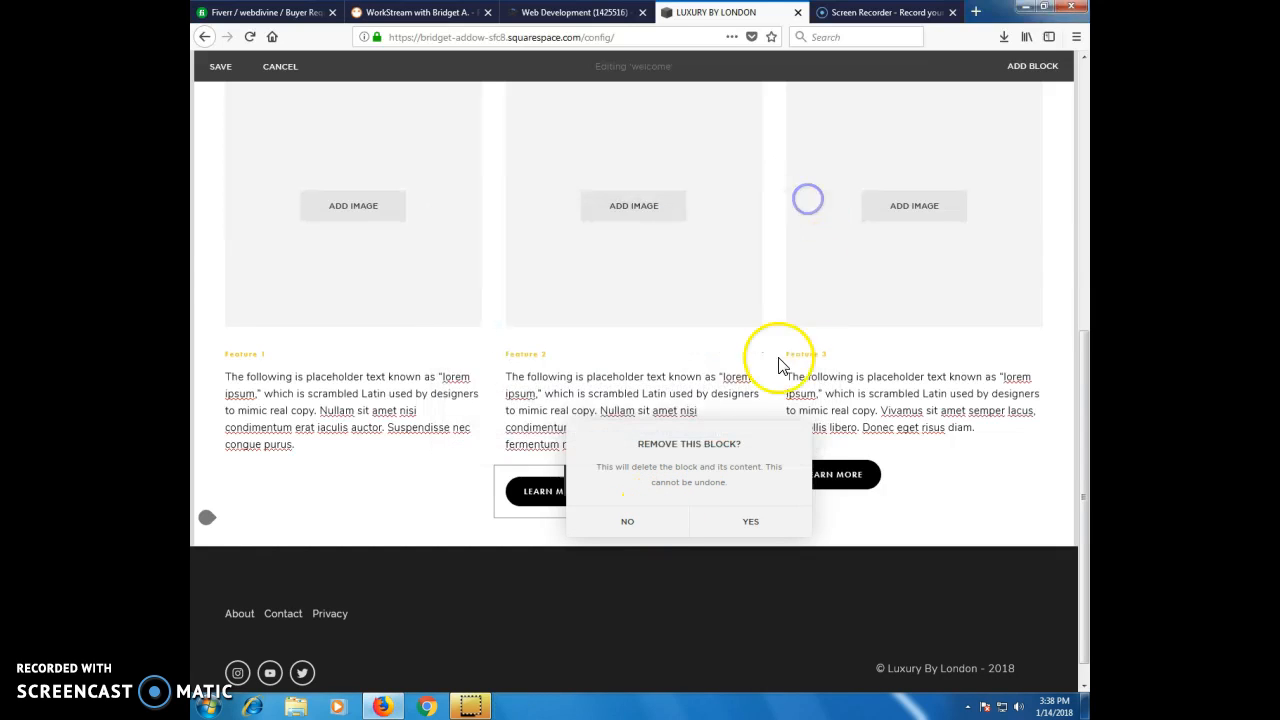
pyautogui.click(625, 526)
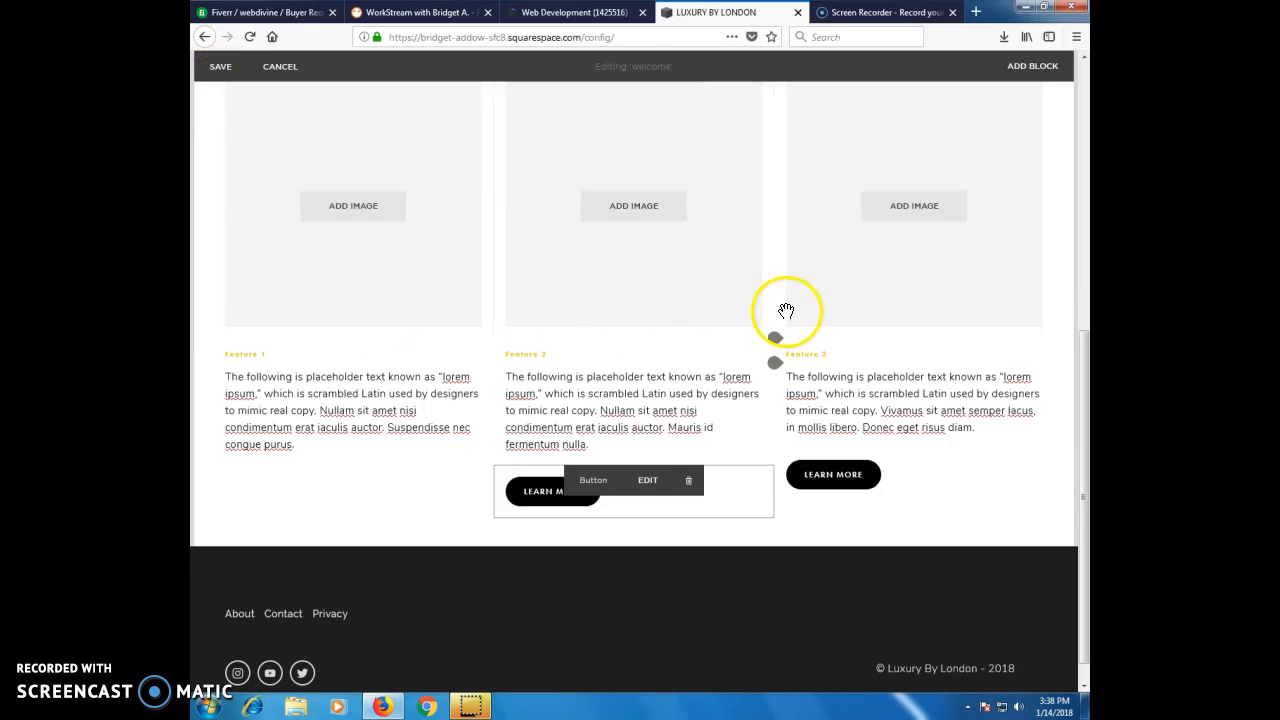
# Save the welcome page and check the heading and features section in the full-size site preview.
pyautogui.scroll(10, 786, 311)
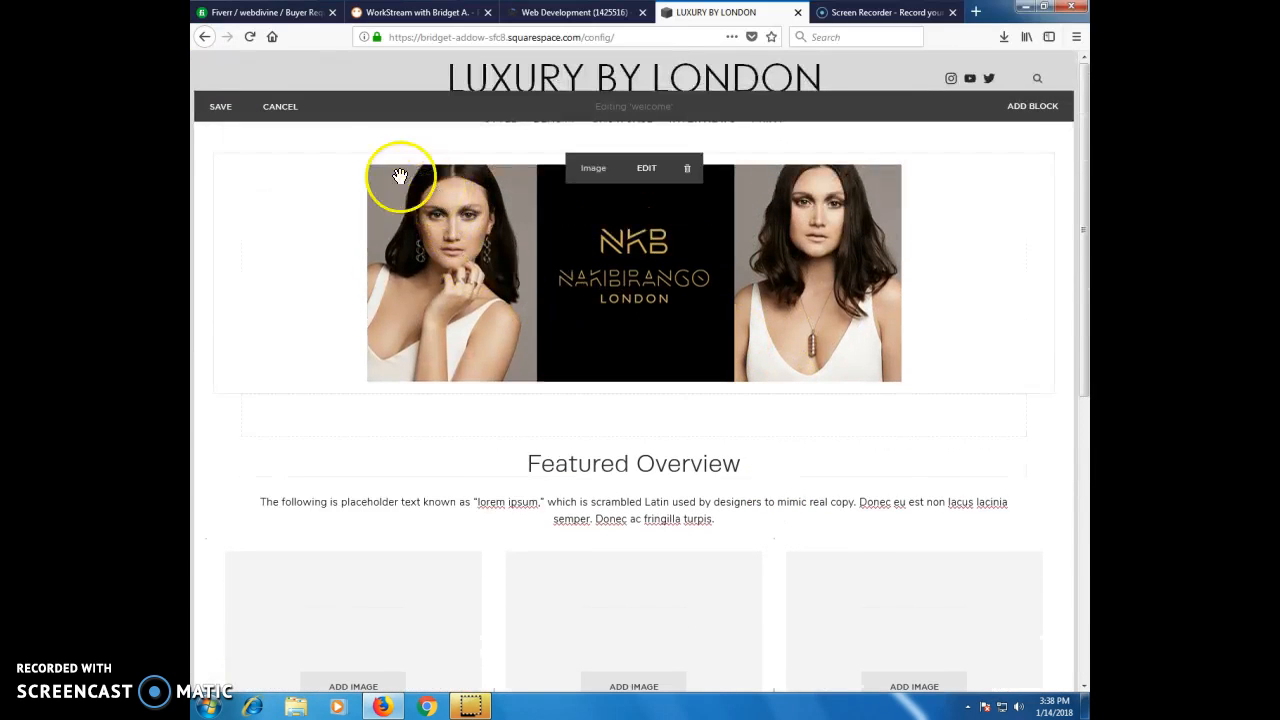
pyautogui.click(220, 107)
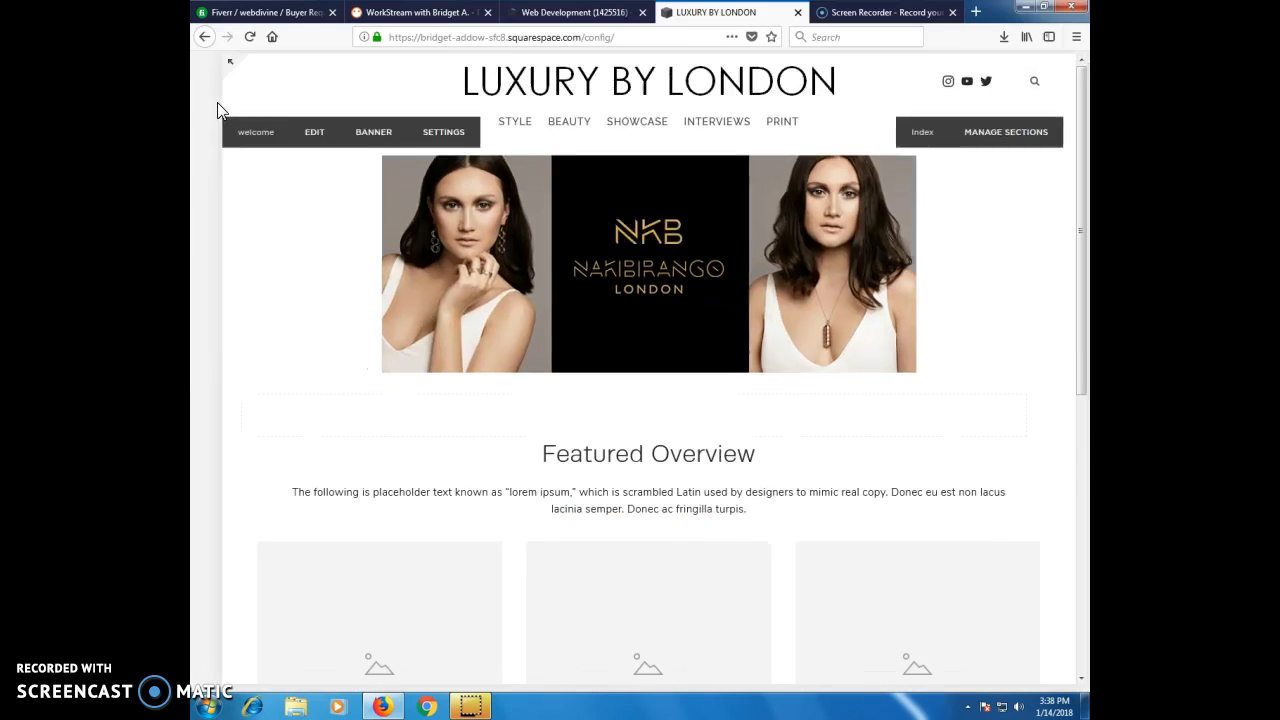
pyautogui.click(385, 79)
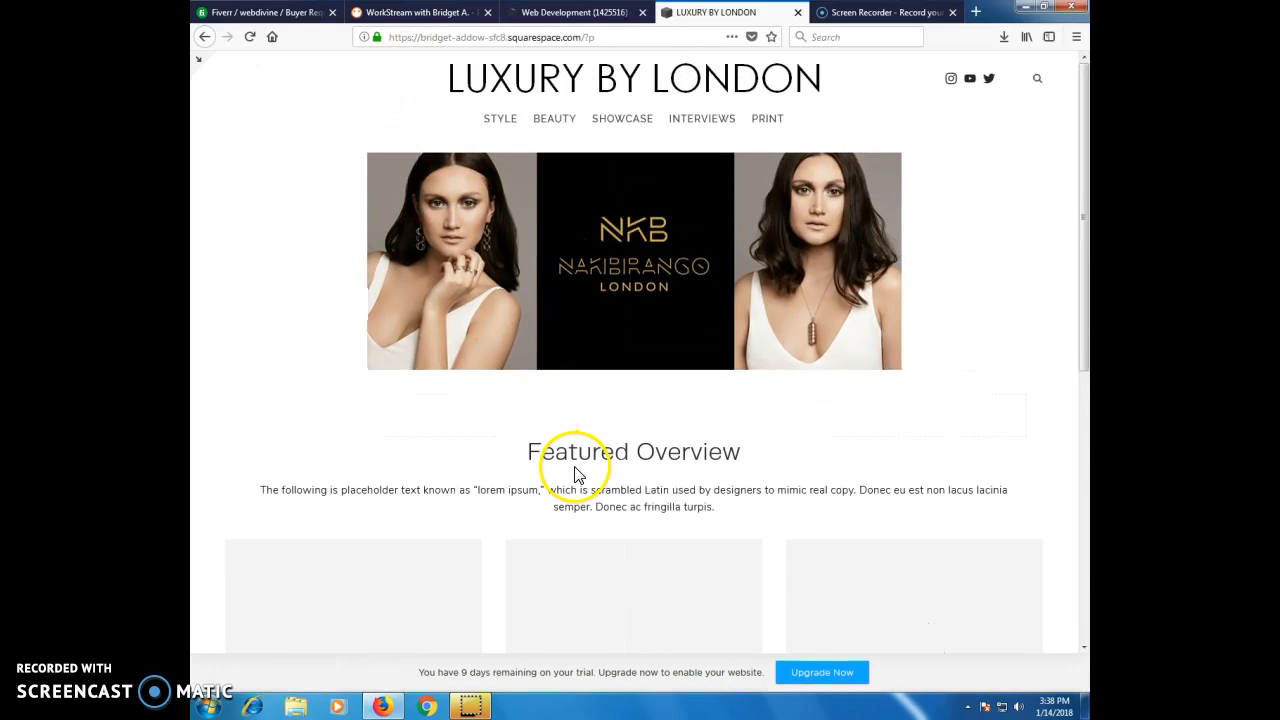
pyautogui.scroll(-5, 554, 466)
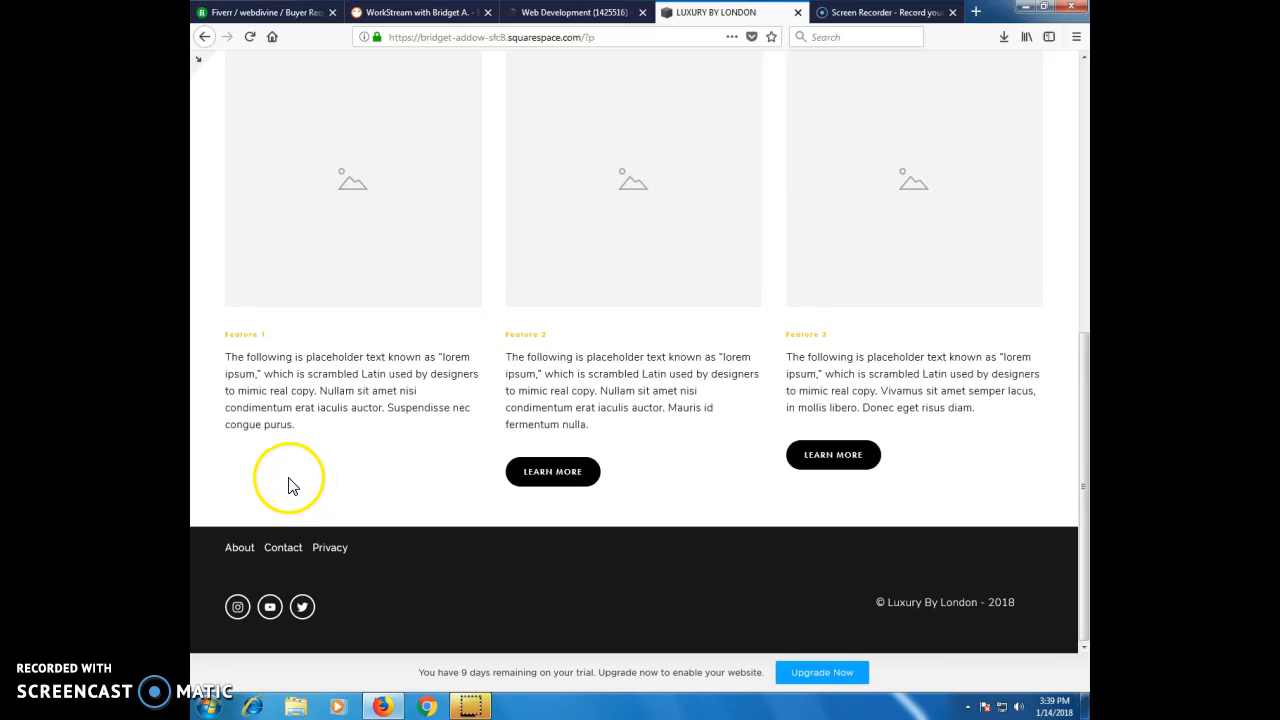
pyautogui.scroll(6, 288, 485)
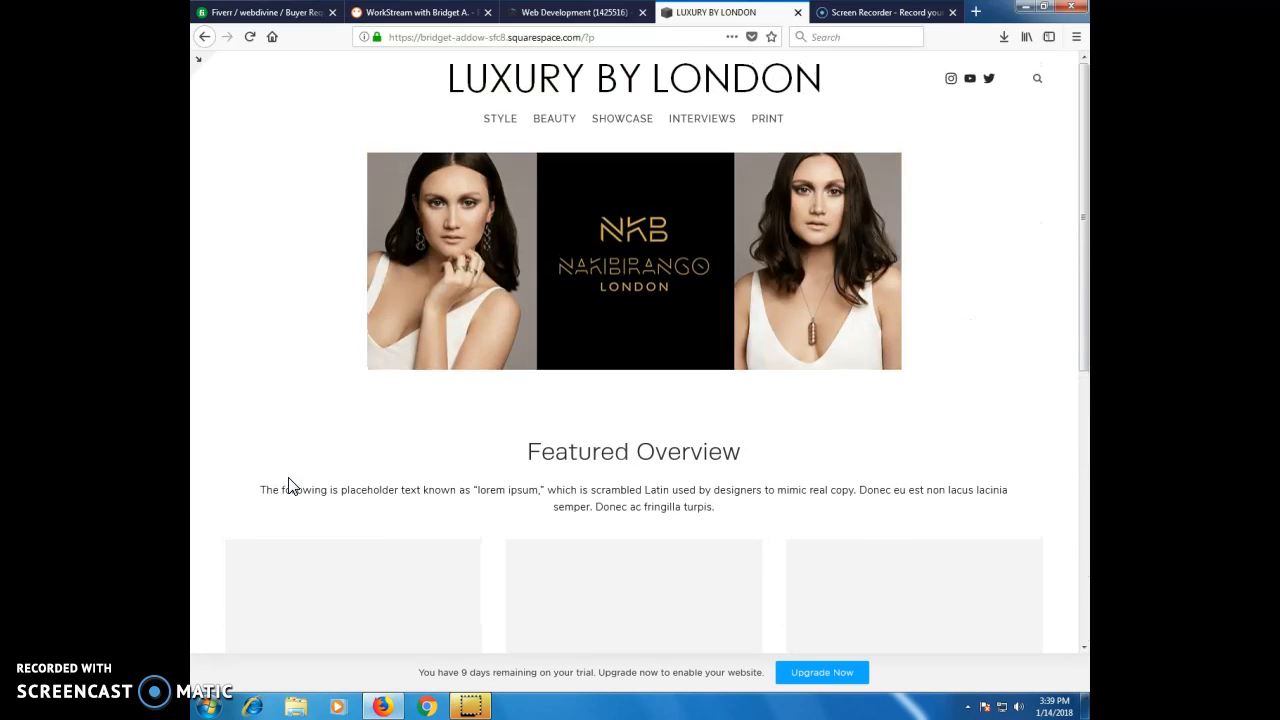
# Leave the preview, reopen the welcome page content for editing and insert a Button block directly below the Feature 1 text.
pyautogui.click(199, 63)
pyautogui.moveTo(495, 111)
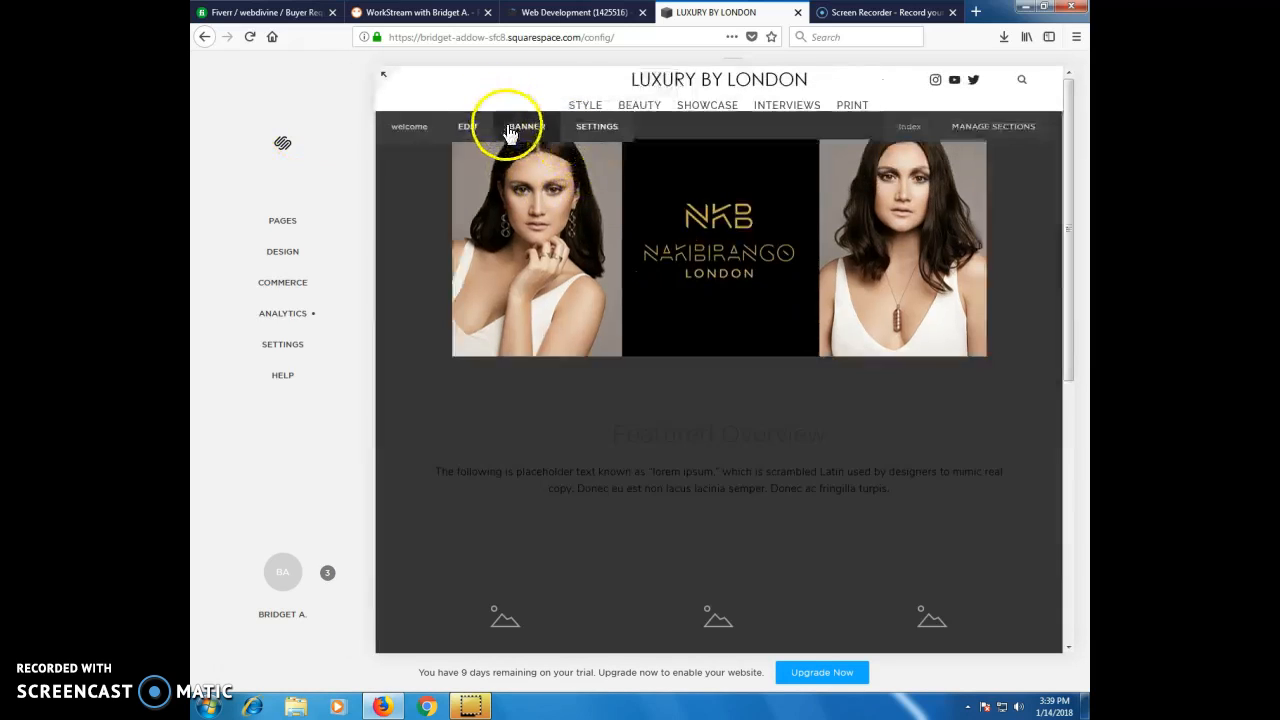
pyautogui.click(467, 127)
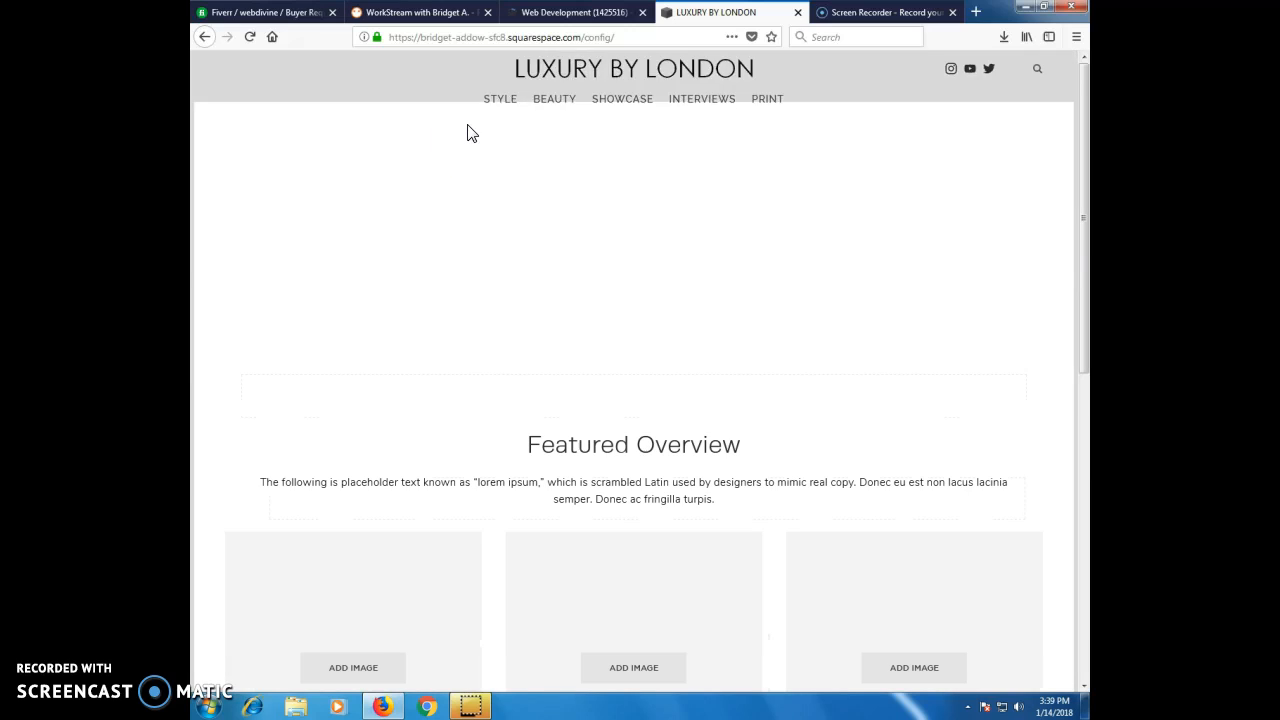
pyautogui.scroll(-5, 409, 300)
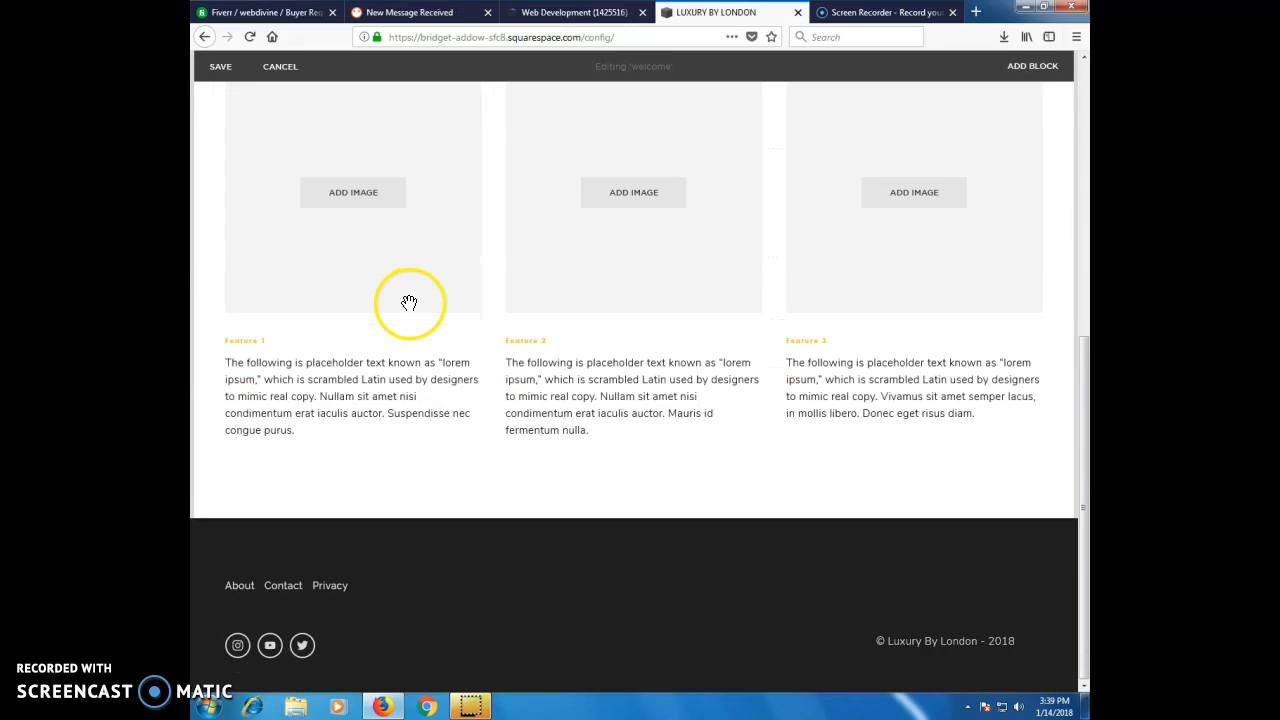
pyautogui.moveTo(214, 513)
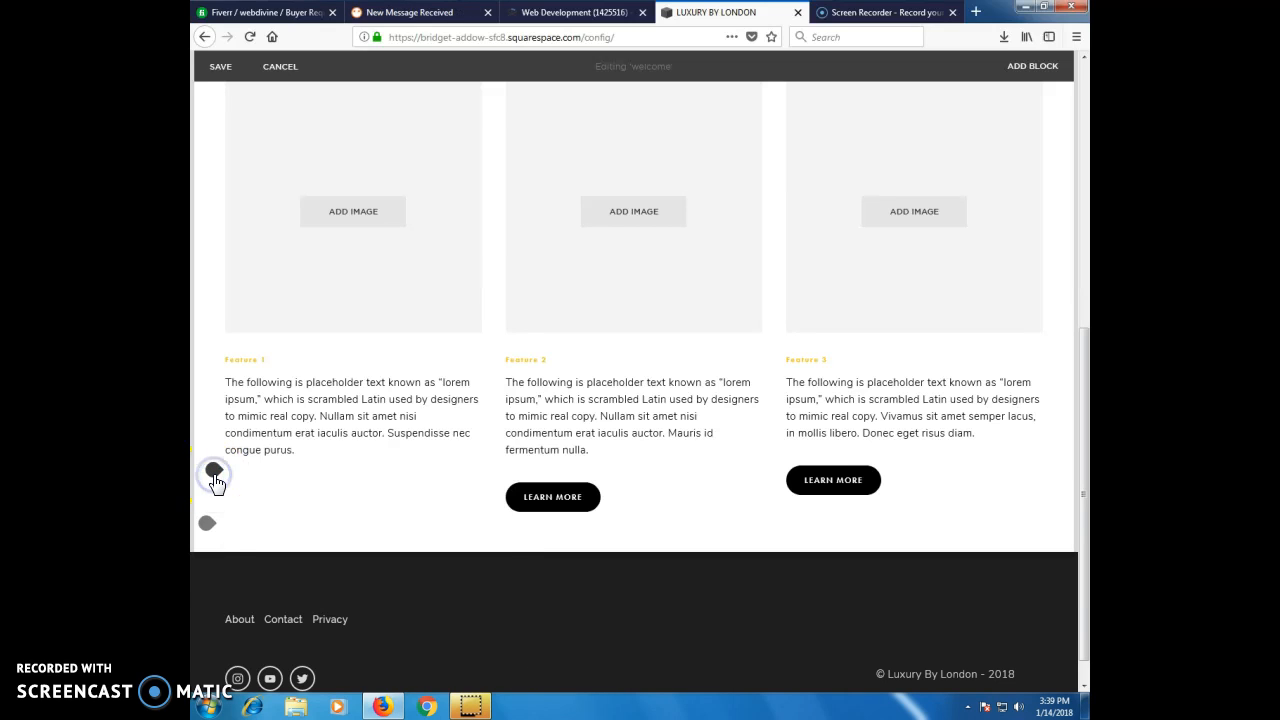
pyautogui.click(214, 474)
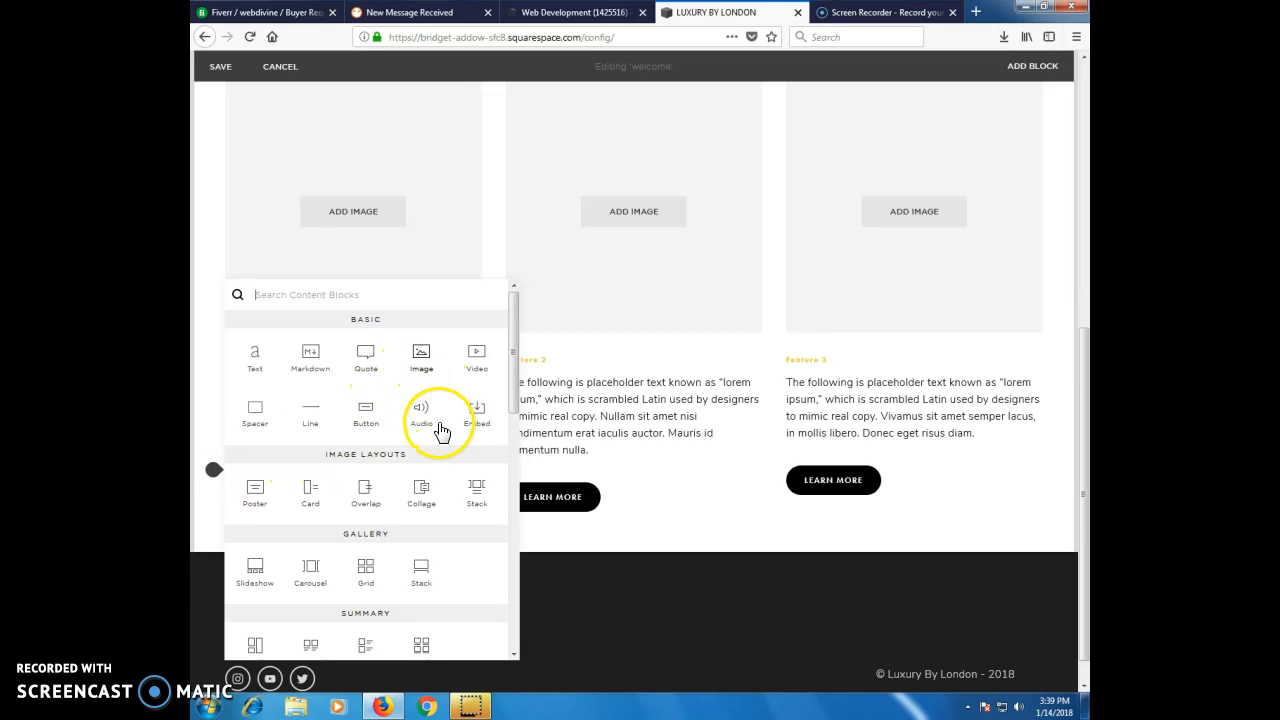
pyautogui.click(367, 418)
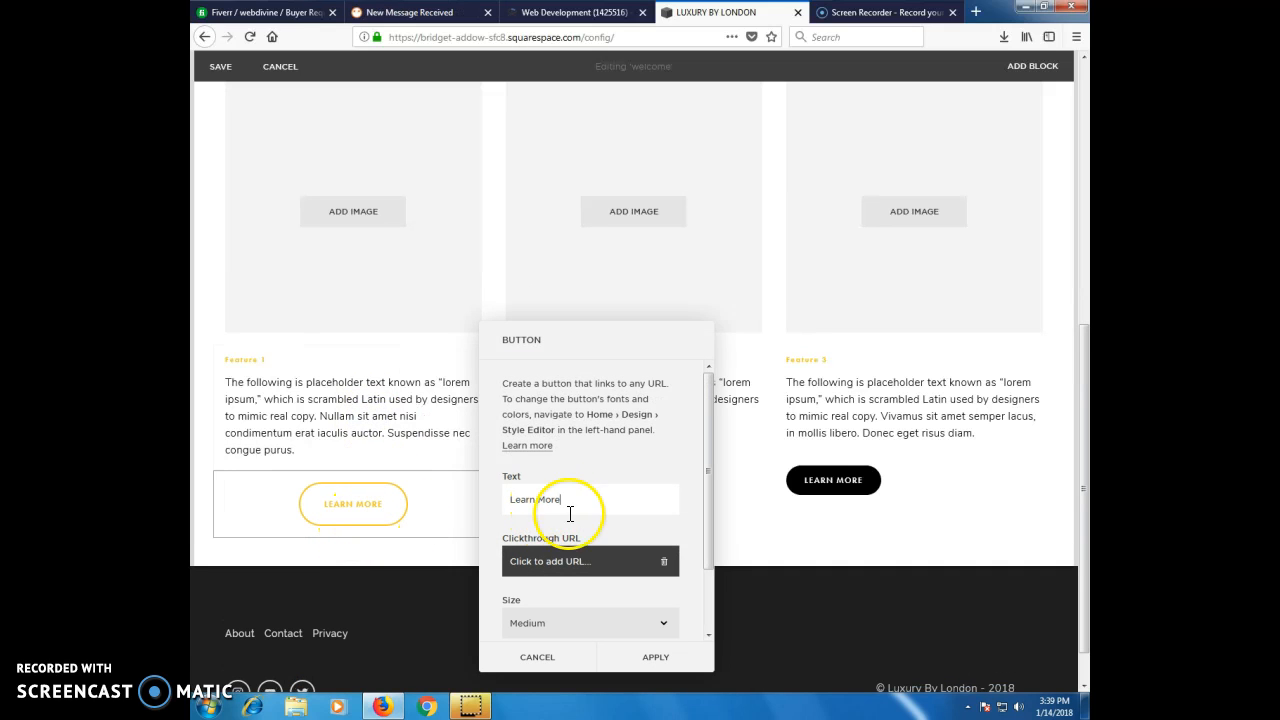
# Try the Small and Large sizes on the new Learn More button, set its size back to Small and apply the settings.
pyautogui.scroll(-2, 570, 588)
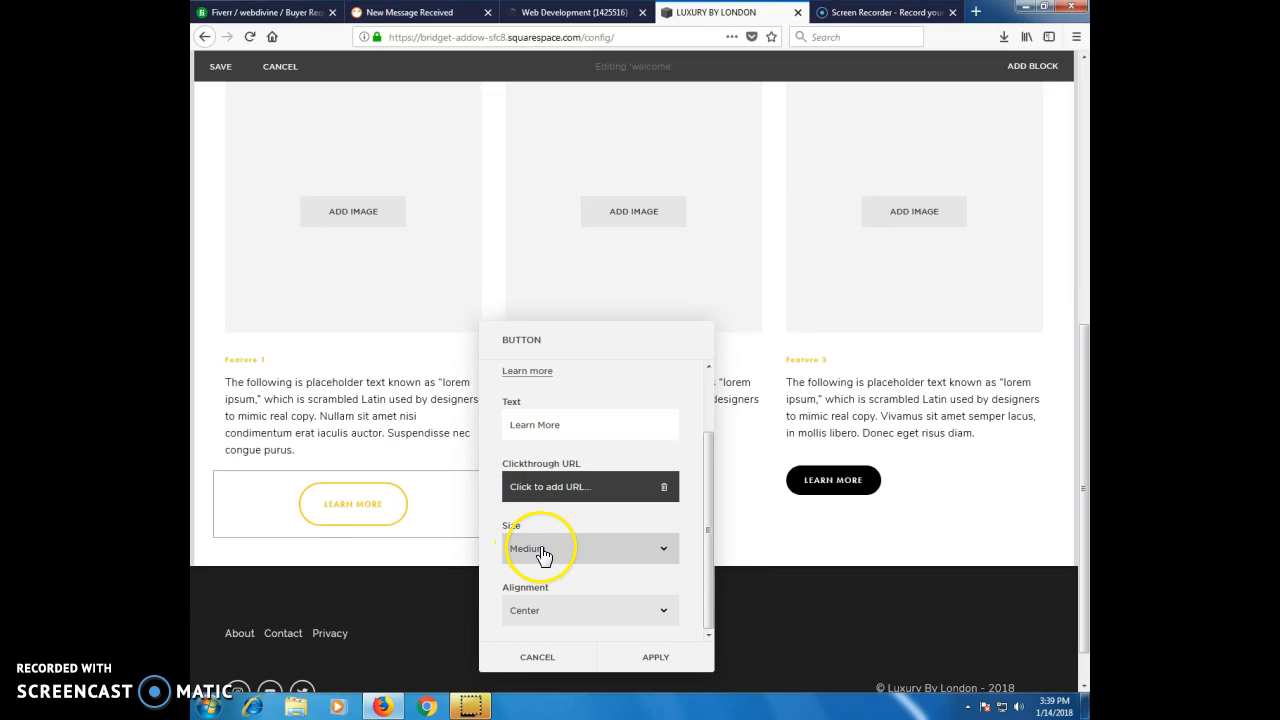
pyautogui.click(543, 556)
pyautogui.click(535, 567)
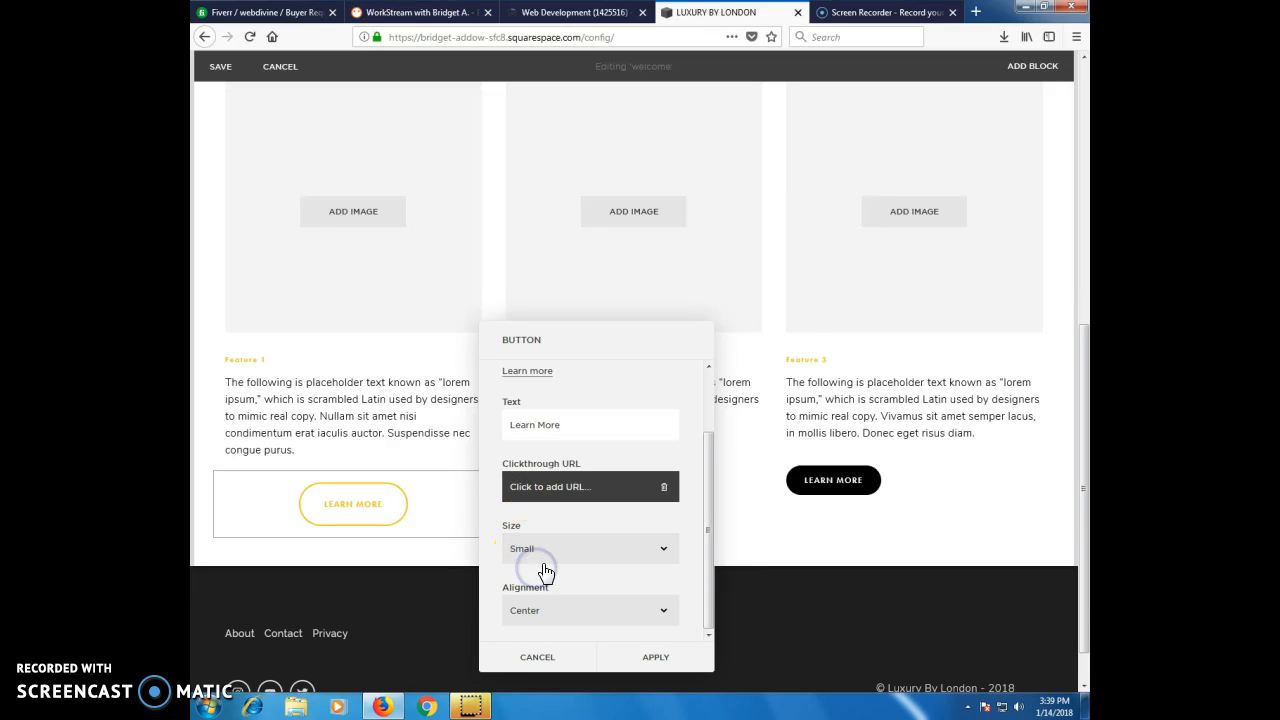
pyautogui.click(543, 554)
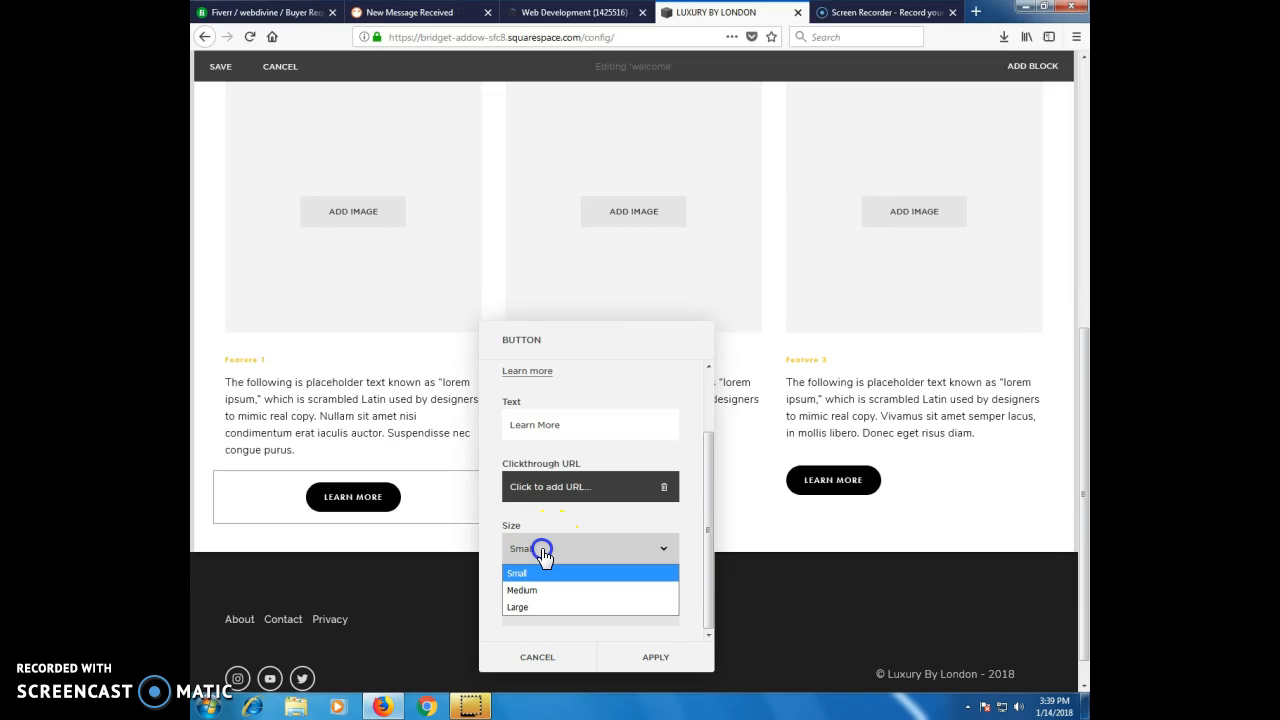
pyautogui.click(528, 608)
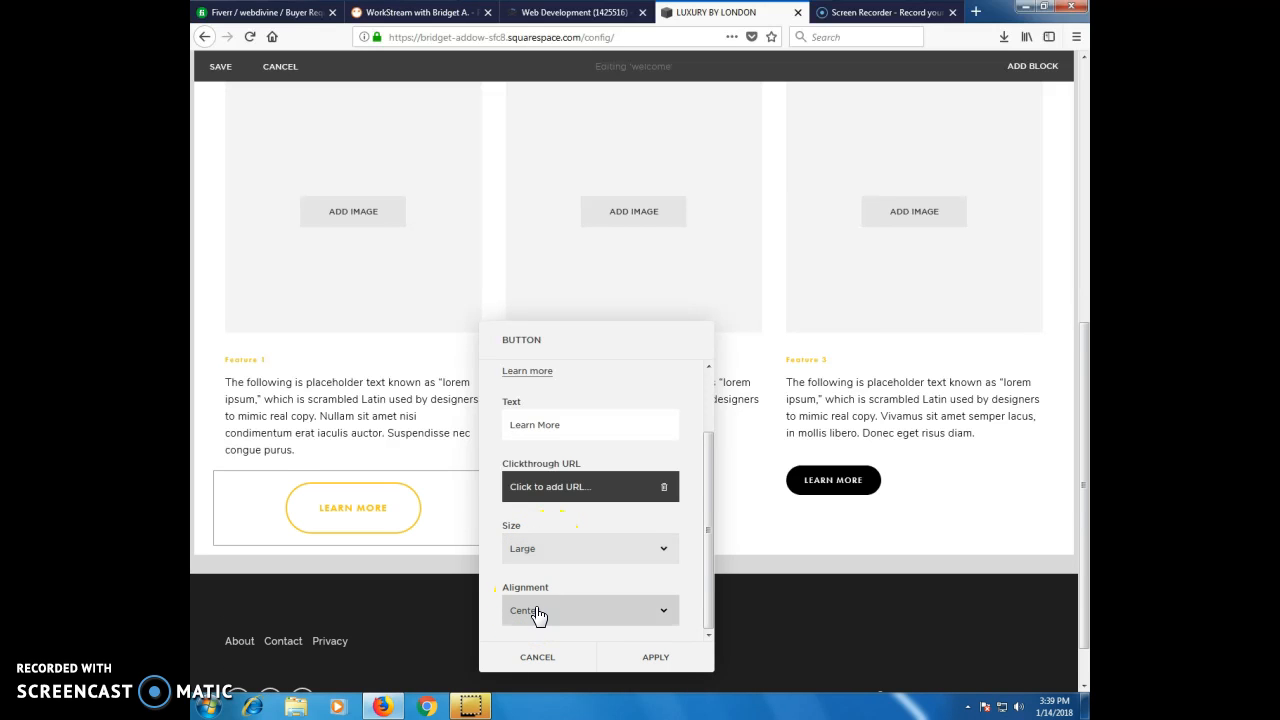
pyautogui.click(536, 548)
pyautogui.click(541, 573)
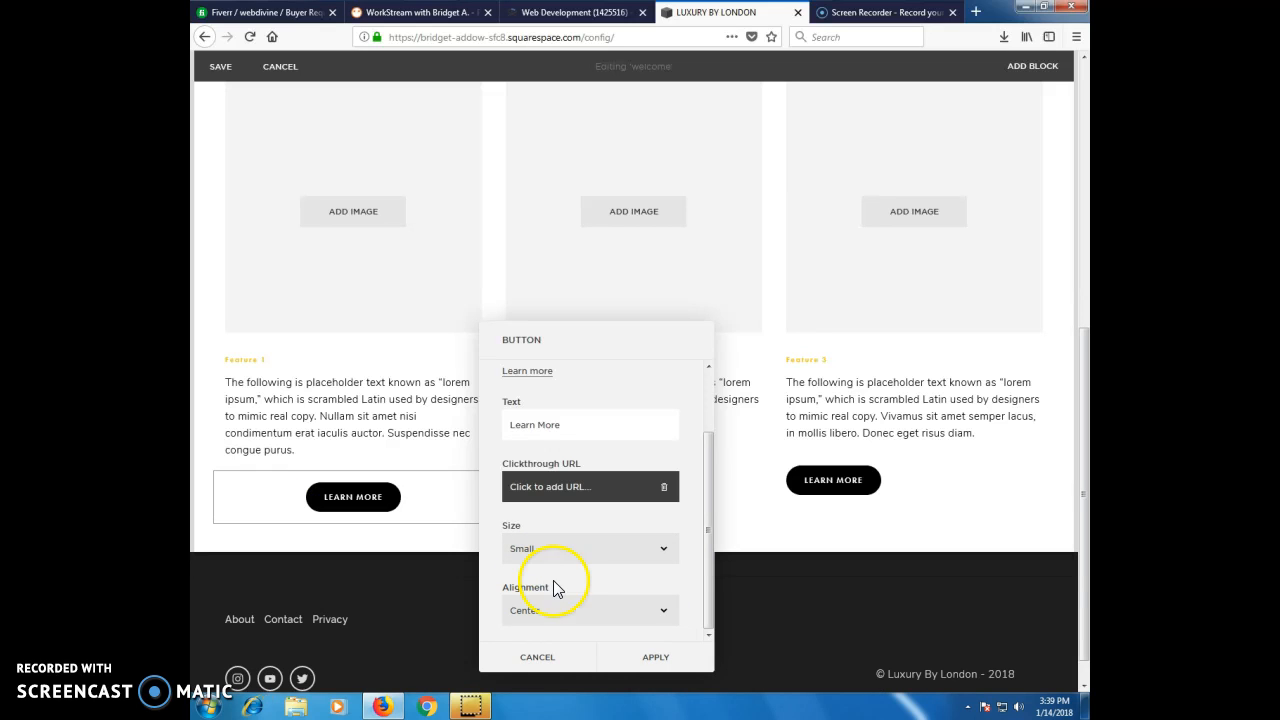
pyautogui.click(646, 655)
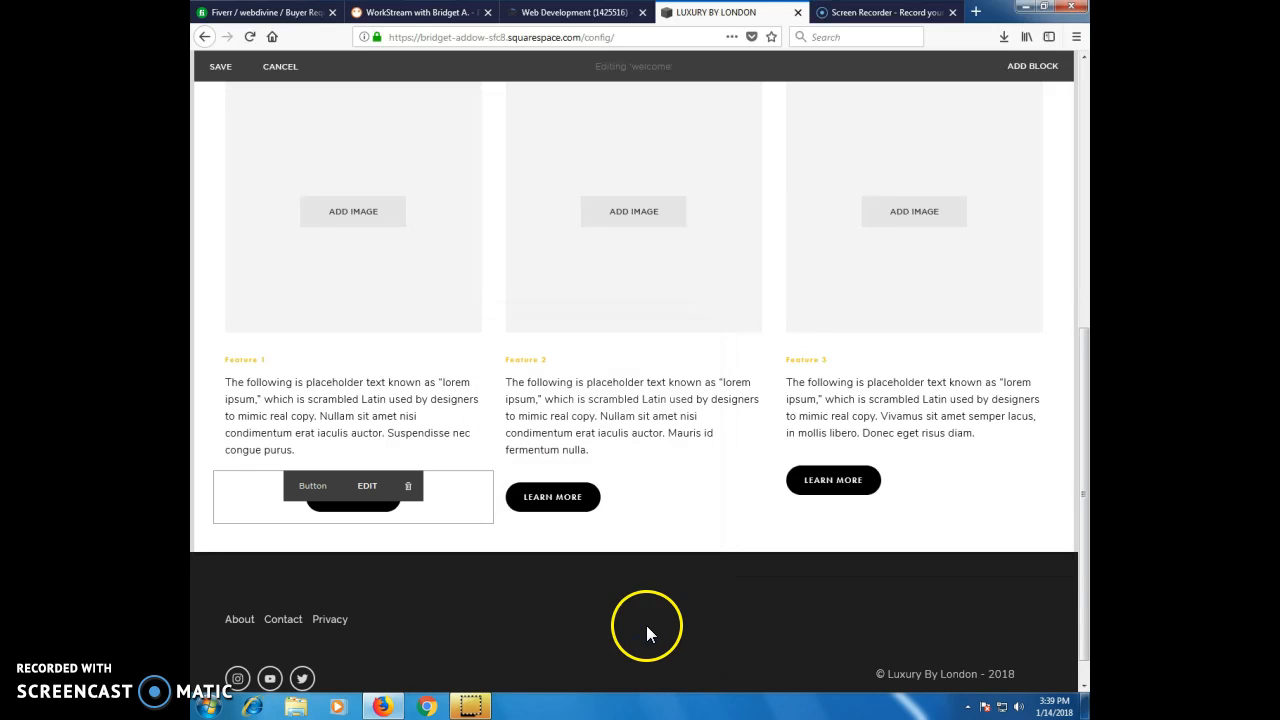
# Save the welcome page and look over the LEARN MORE buttons, the feature columns and the Featured Overview section.
pyautogui.click(216, 68)
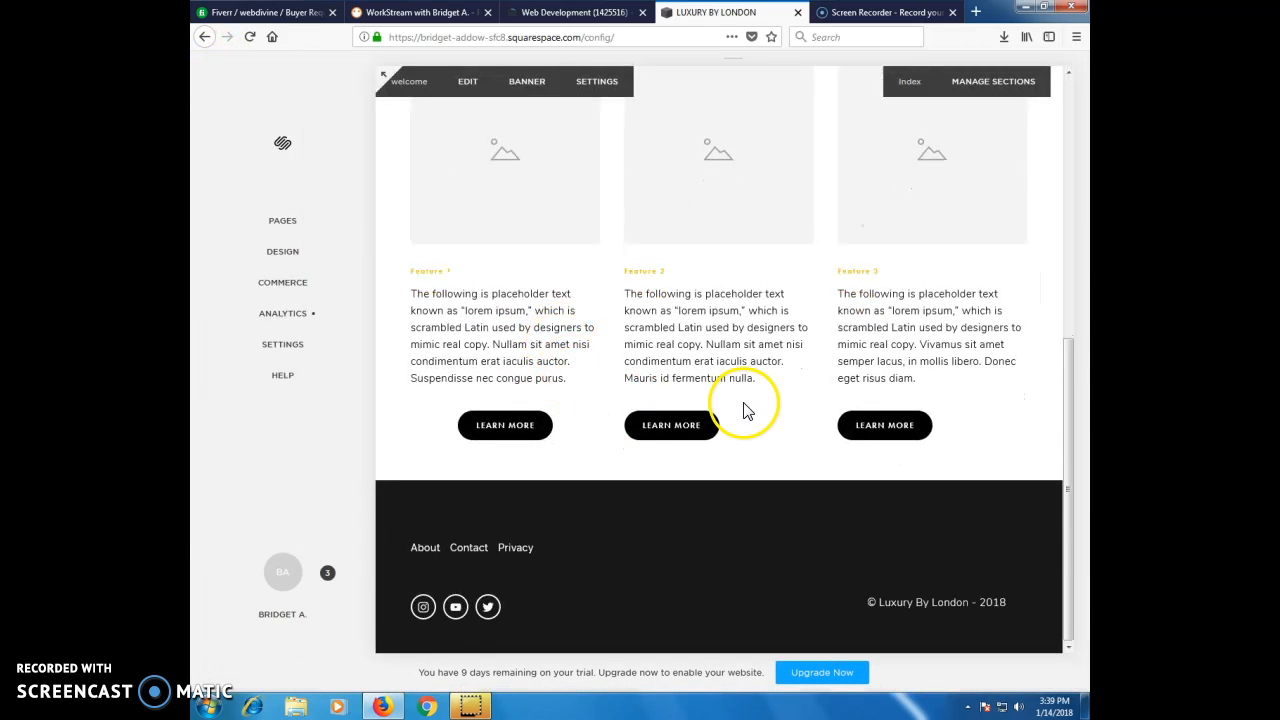
pyautogui.scroll(2, 817, 408)
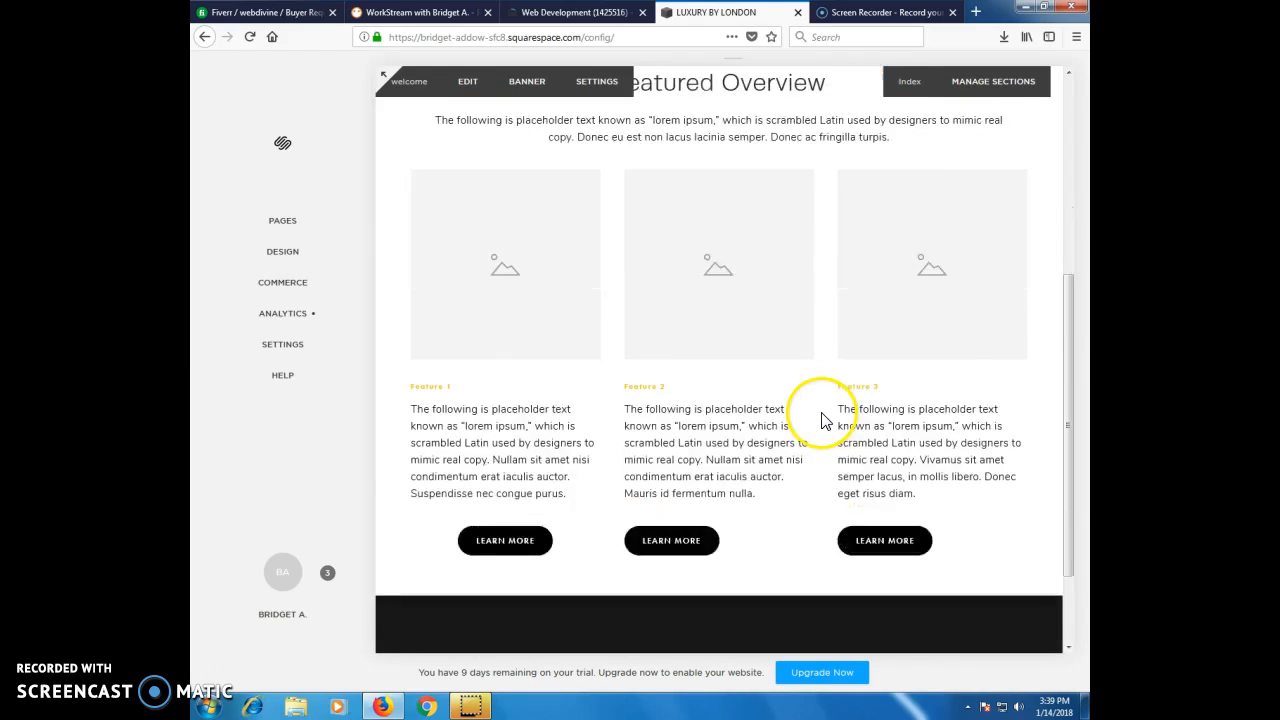
pyautogui.scroll(-2, 822, 420)
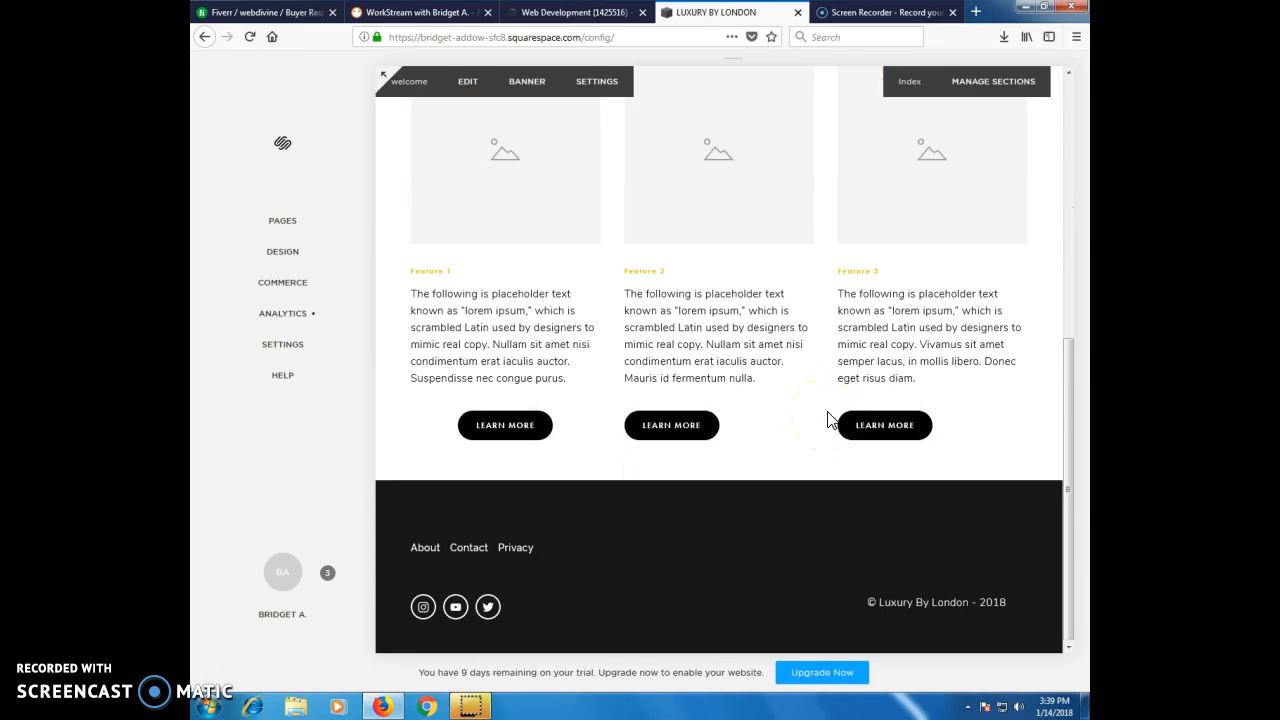
pyautogui.scroll(8, 828, 420)
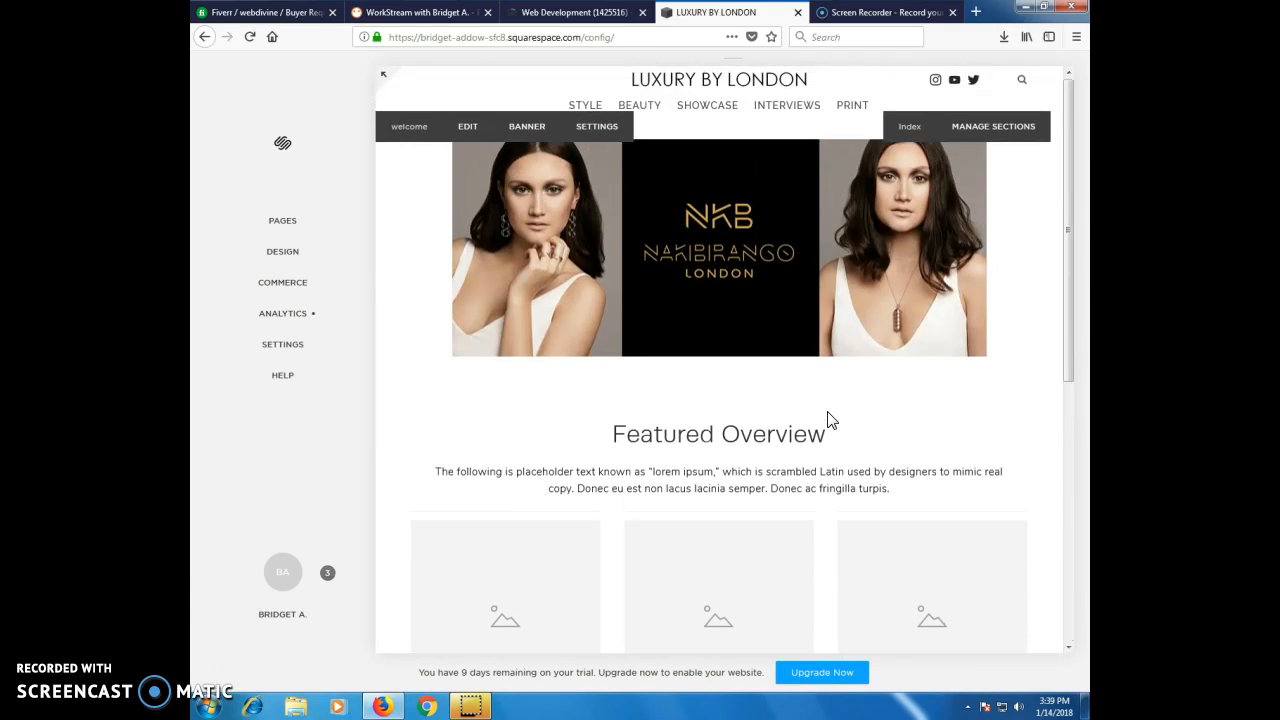
pyautogui.click(835, 420)
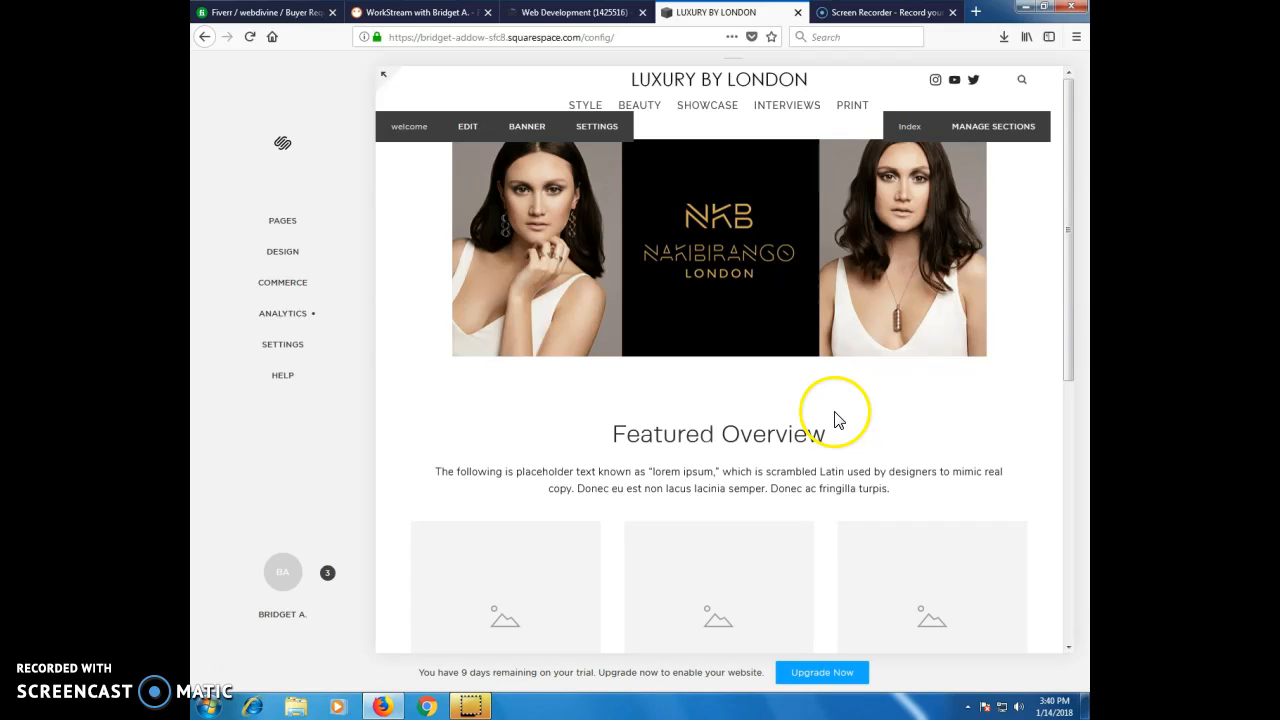